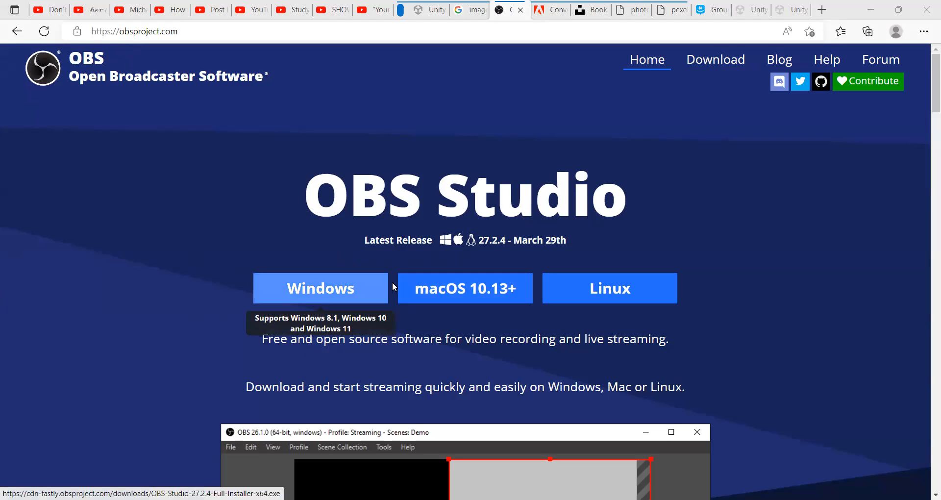
- Start downloading the Windows installer of OBS Studio 27.2.4 and cancel the download
{"action": "left_click", "coordinate": [342, 293]}
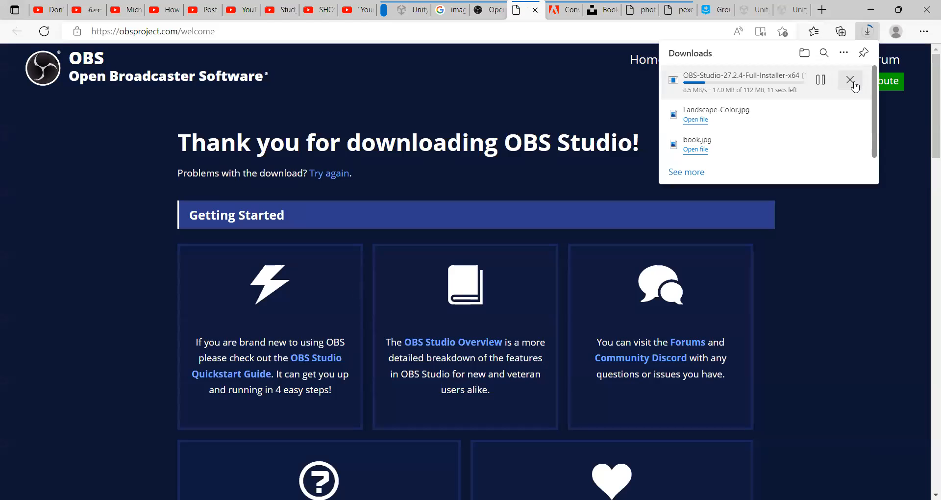
{"action": "left_click", "coordinate": [849, 80]}
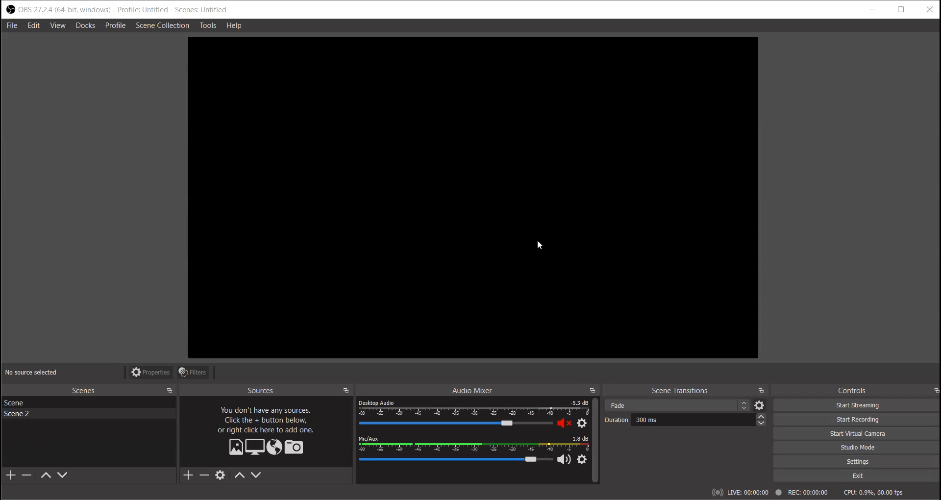
- In the first scene, hide the Image, Display Capture and Window Capture 2 sources
{"action": "left_click", "coordinate": [64, 403]}
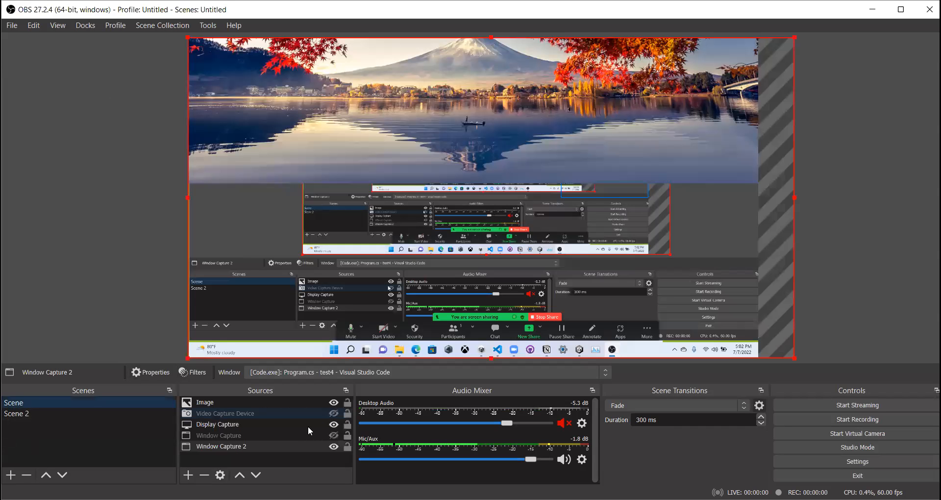
{"action": "left_click", "coordinate": [334, 403]}
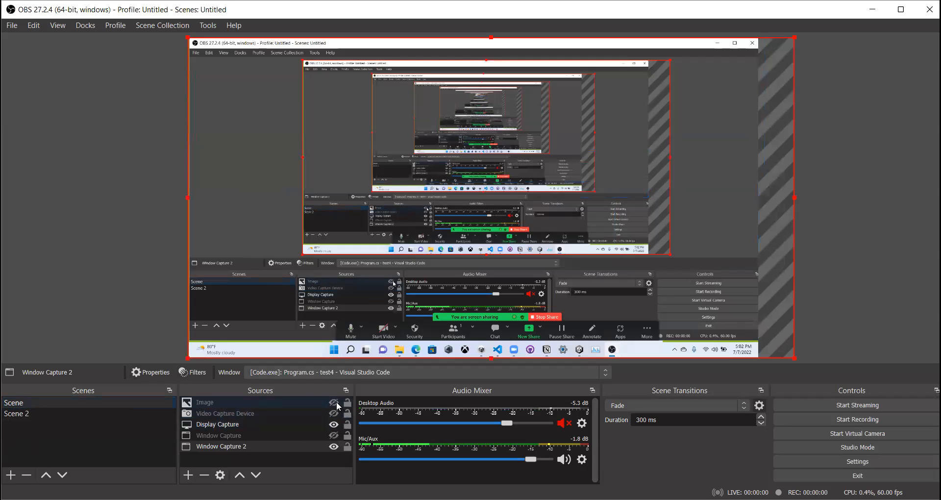
{"action": "left_click", "coordinate": [333, 425]}
{"action": "left_click", "coordinate": [333, 446]}
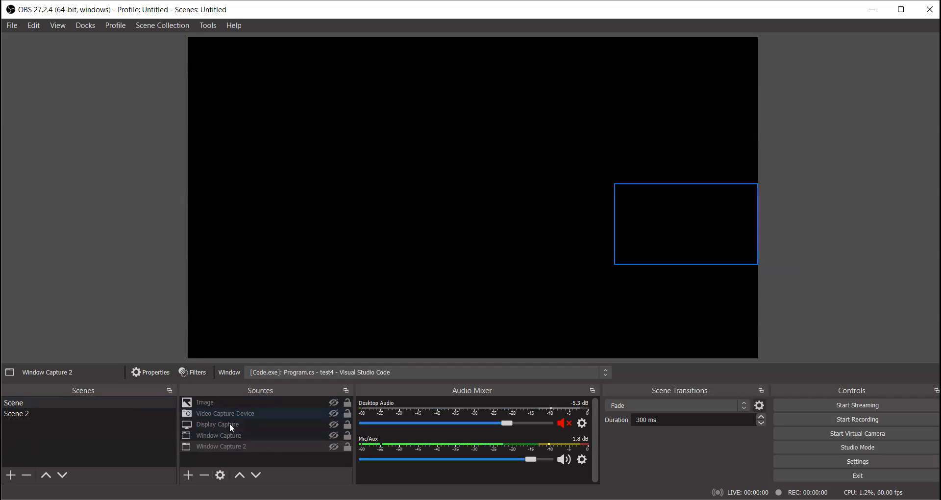
- Remove the Window Capture source from the first scene and confirm the removal
{"action": "left_click", "coordinate": [228, 436]}
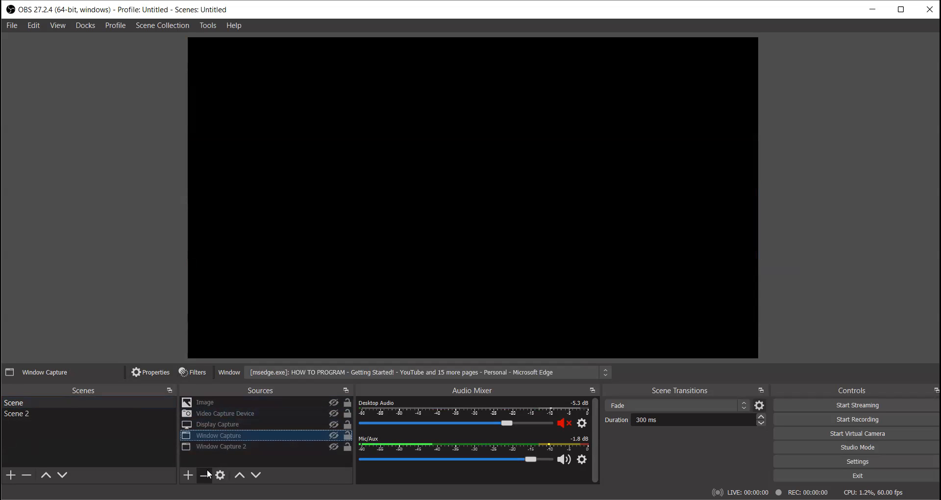
{"action": "key", "text": "Delete"}
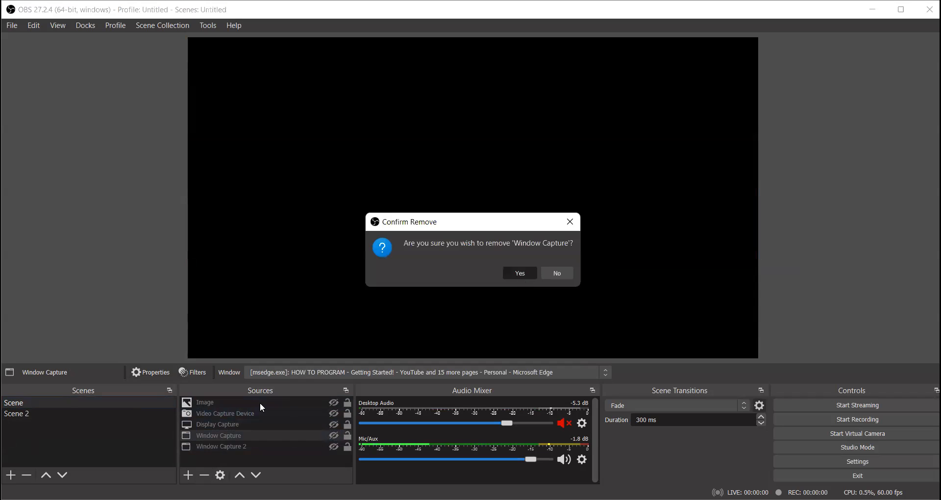
{"action": "key", "text": "Return"}
- Switch to Scene 2, moving it up and back down in the scene order
{"action": "left_click", "coordinate": [100, 412]}
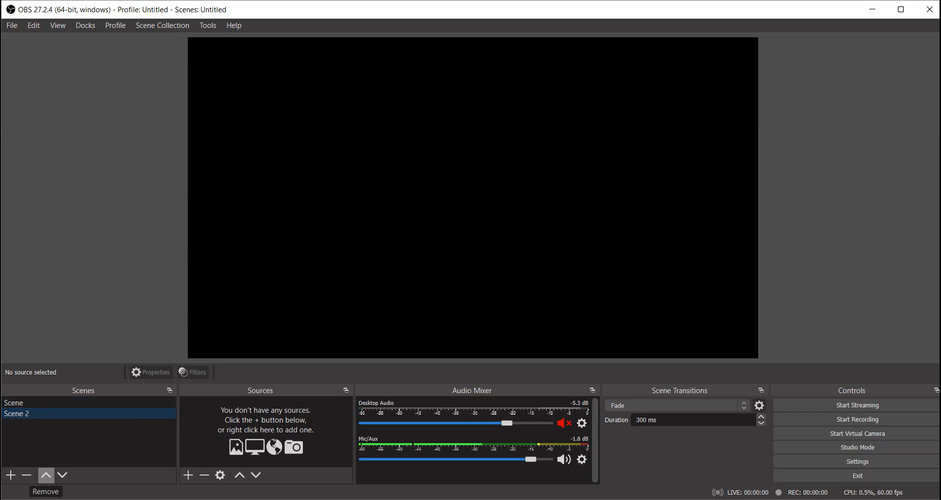
{"action": "left_click", "coordinate": [46, 476]}
{"action": "left_click", "coordinate": [63, 476]}
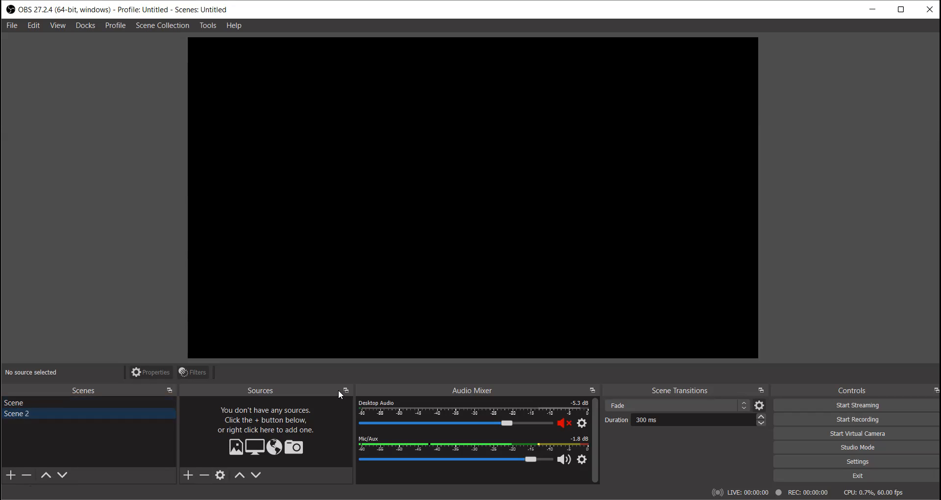
- Add a new Window Capture source with its default name to Scene 2, capturing the Edge window "Welcome | OBS"
{"action": "left_click", "coordinate": [196, 470]}
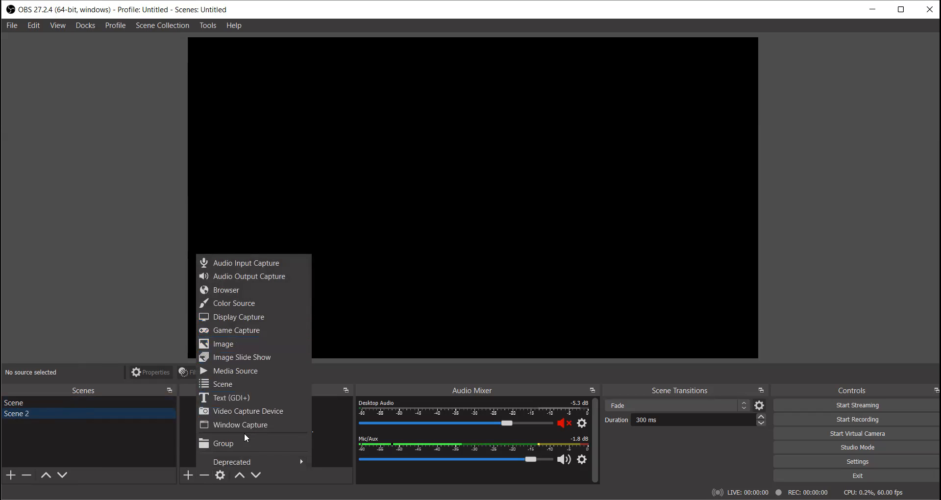
{"action": "left_click", "coordinate": [264, 423]}
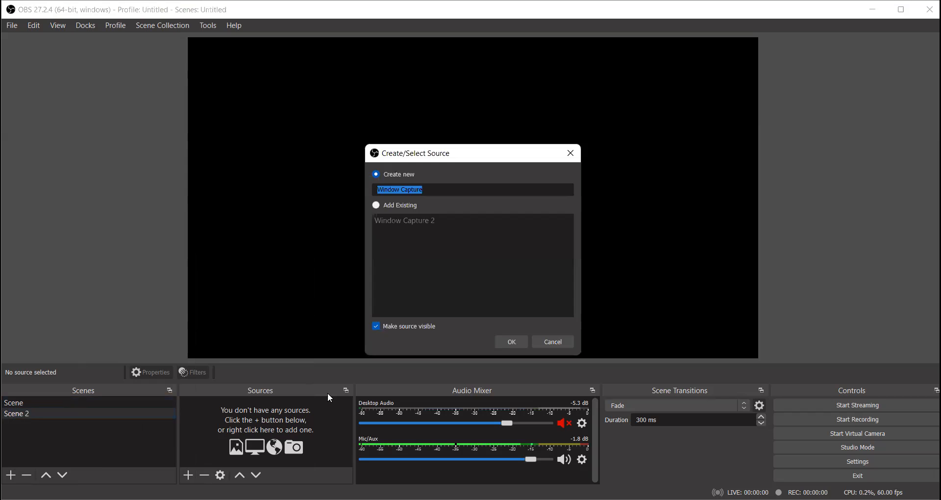
{"action": "left_click", "coordinate": [510, 347]}
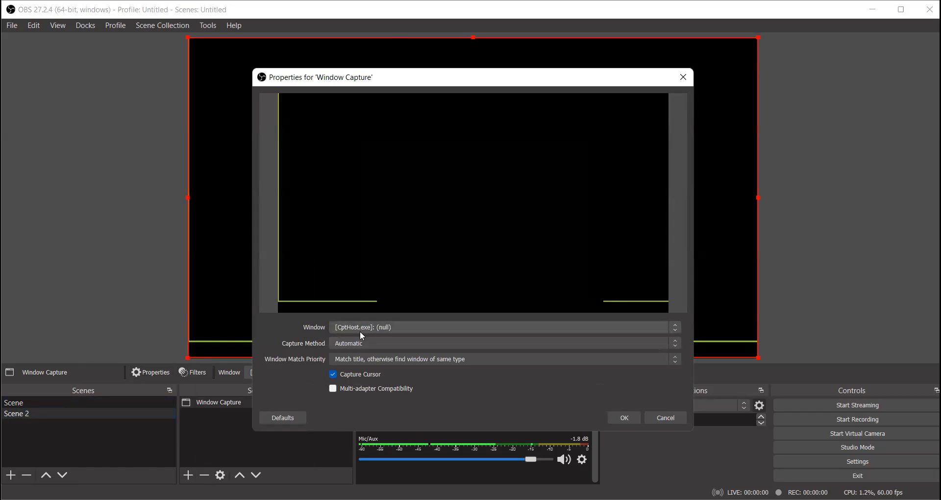
{"action": "left_click", "coordinate": [361, 330]}
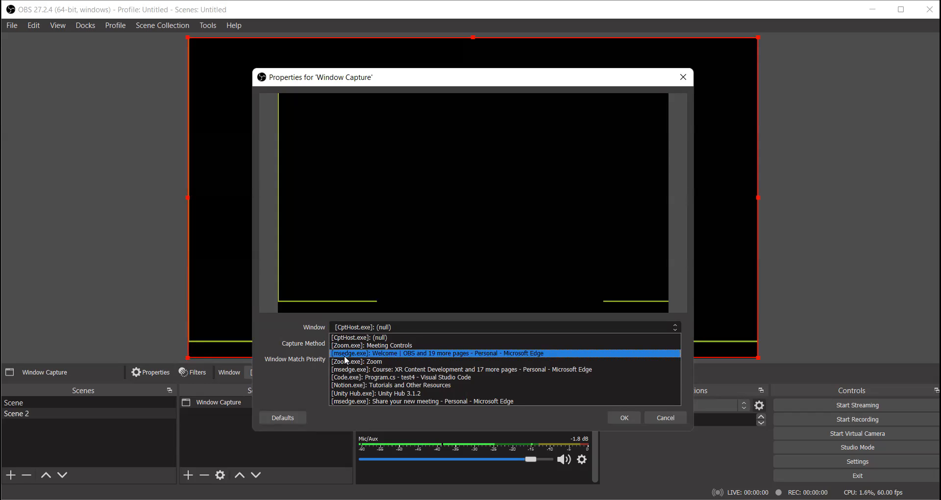
{"action": "left_click", "coordinate": [369, 353]}
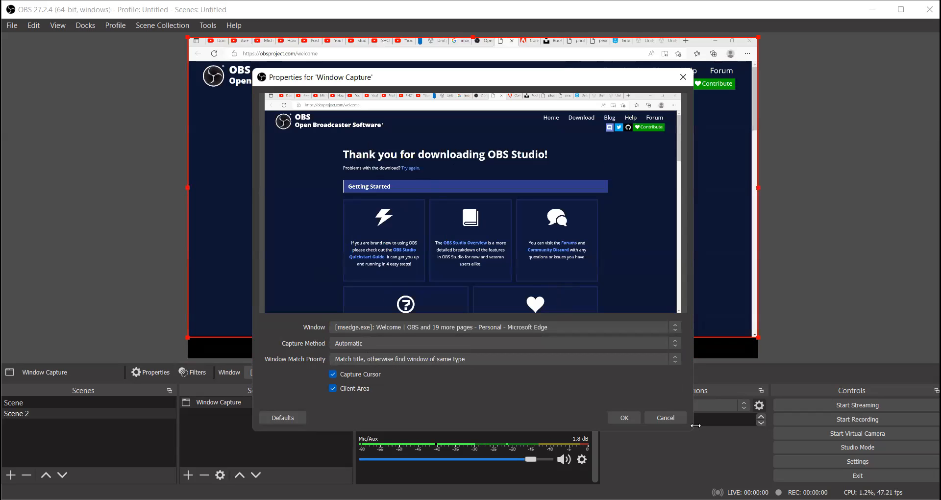
- Try the Edge course, Visual Studio Code, Notion and Unity Hub windows as the capture target, returning to the Edge window "Welcome | OBS"
{"action": "left_click", "coordinate": [374, 327]}
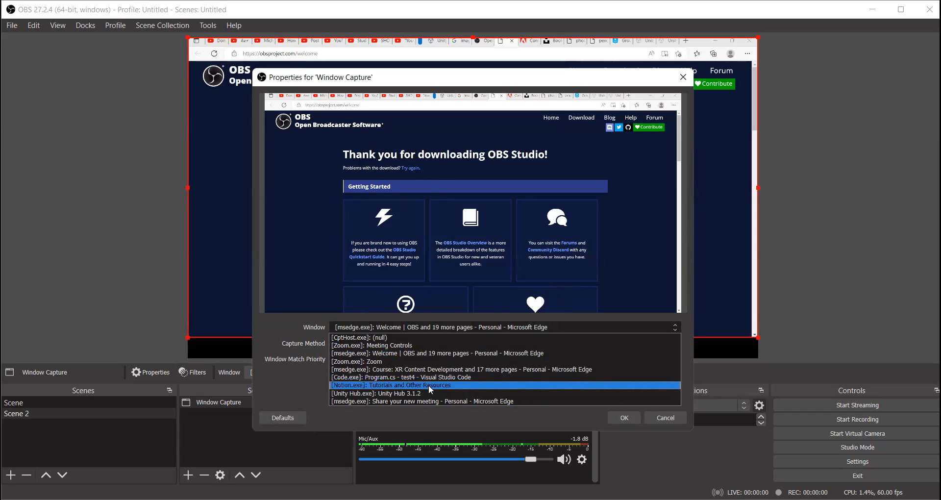
{"action": "left_click", "coordinate": [415, 368]}
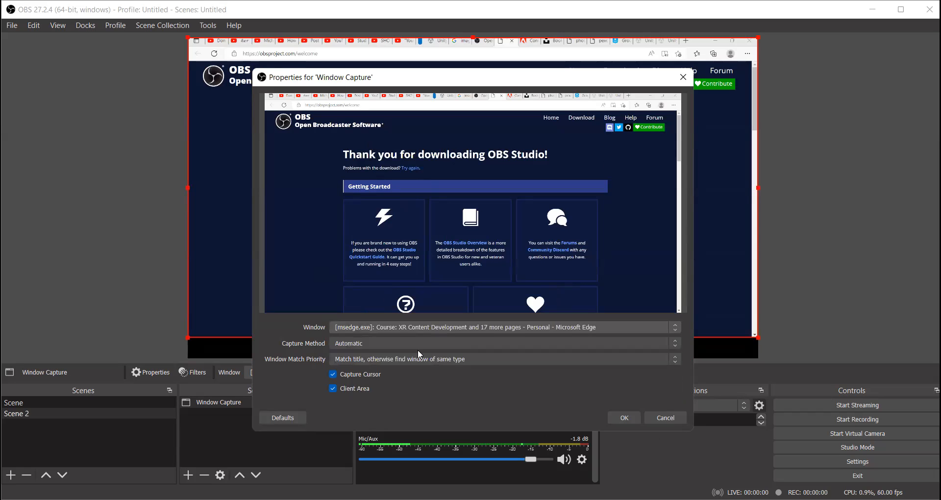
{"action": "left_click", "coordinate": [416, 327]}
{"action": "left_click", "coordinate": [412, 376]}
{"action": "left_click", "coordinate": [413, 329]}
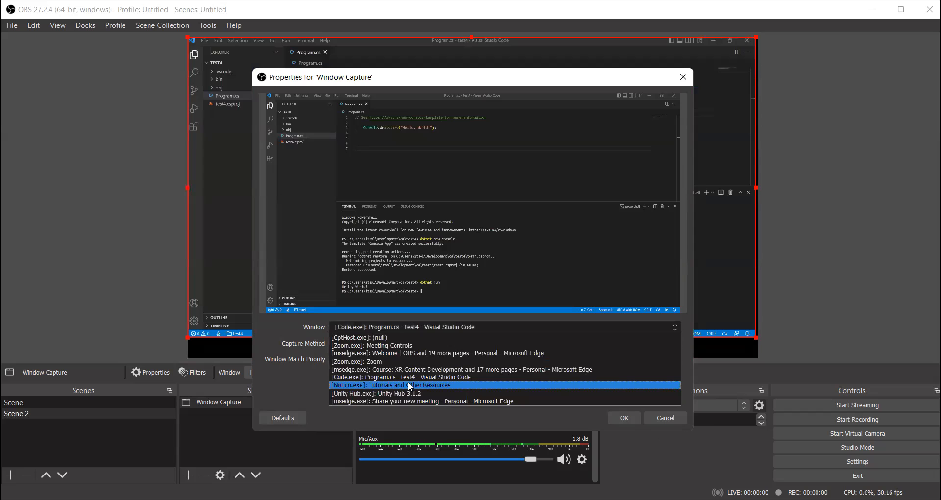
{"action": "left_click", "coordinate": [411, 385]}
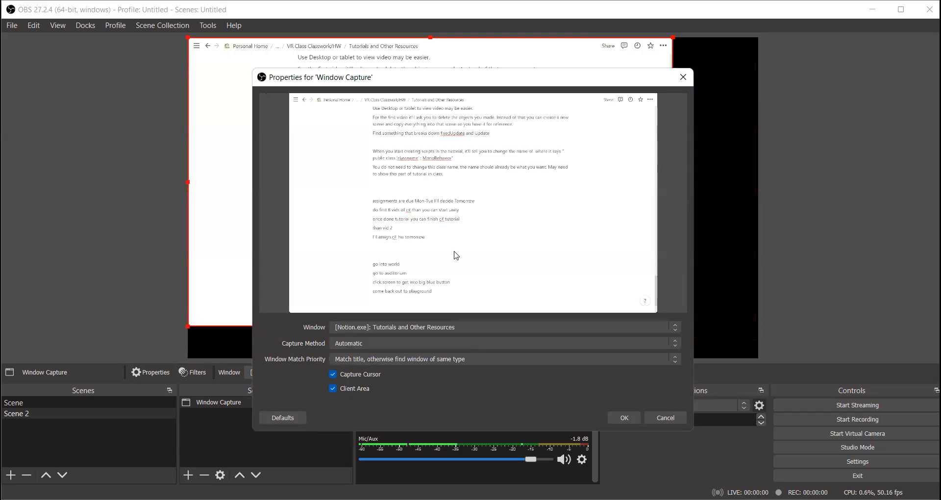
{"action": "left_click", "coordinate": [425, 327]}
{"action": "left_click", "coordinate": [423, 393]}
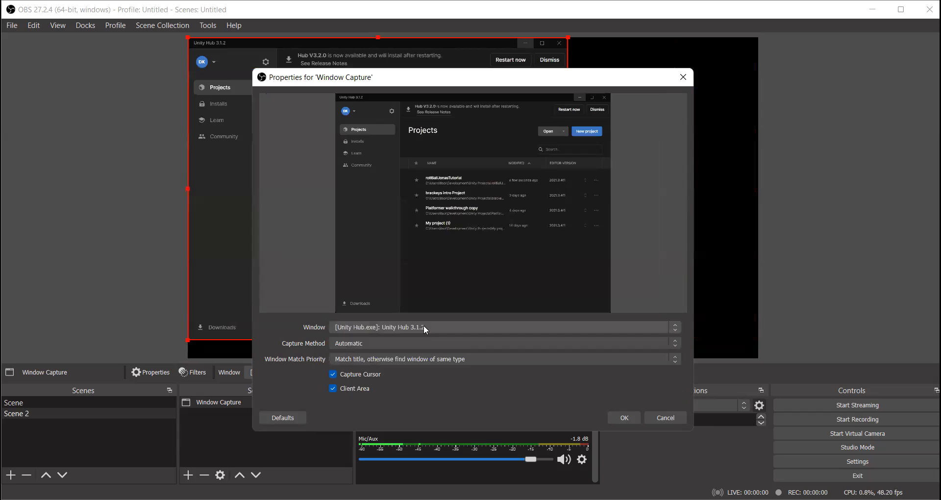
{"action": "left_click", "coordinate": [410, 327]}
{"action": "left_click", "coordinate": [425, 354]}
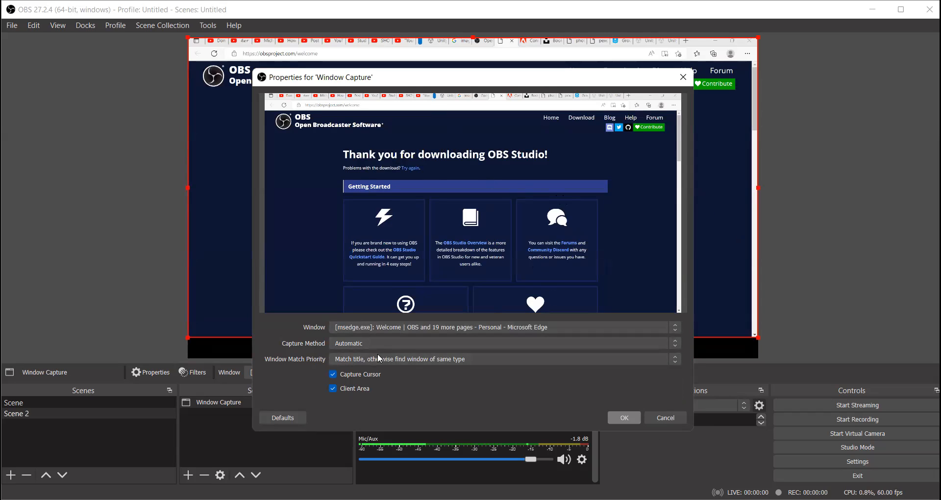
- Toggle the Client Area option to compare the captured picture, leave it turned off and accept the source properties
{"action": "left_click", "coordinate": [348, 389]}
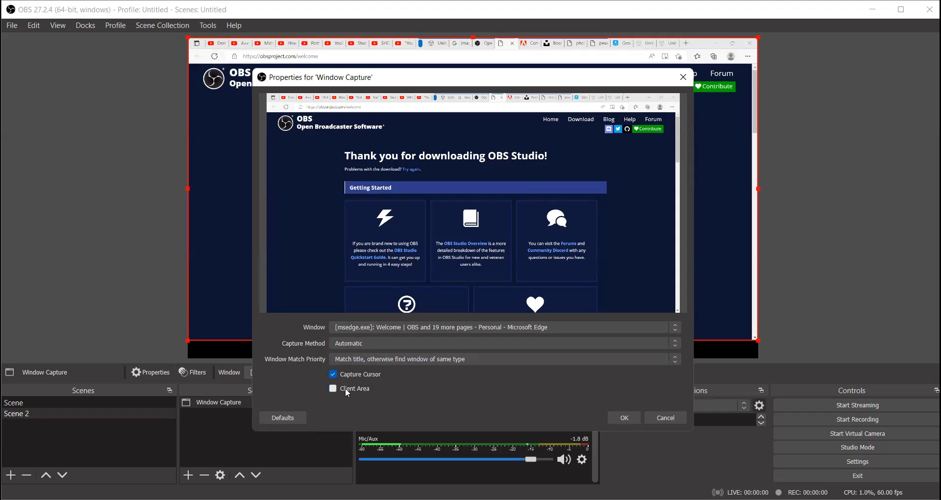
{"action": "left_click", "coordinate": [345, 388]}
{"action": "left_click", "coordinate": [345, 389]}
{"action": "left_click", "coordinate": [345, 388]}
{"action": "left_click", "coordinate": [347, 389]}
{"action": "left_click", "coordinate": [345, 390]}
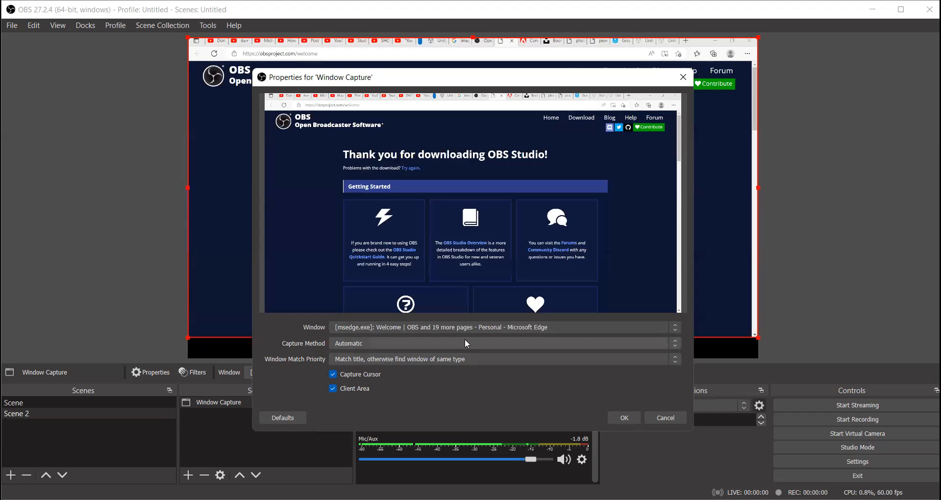
{"action": "left_click", "coordinate": [335, 388]}
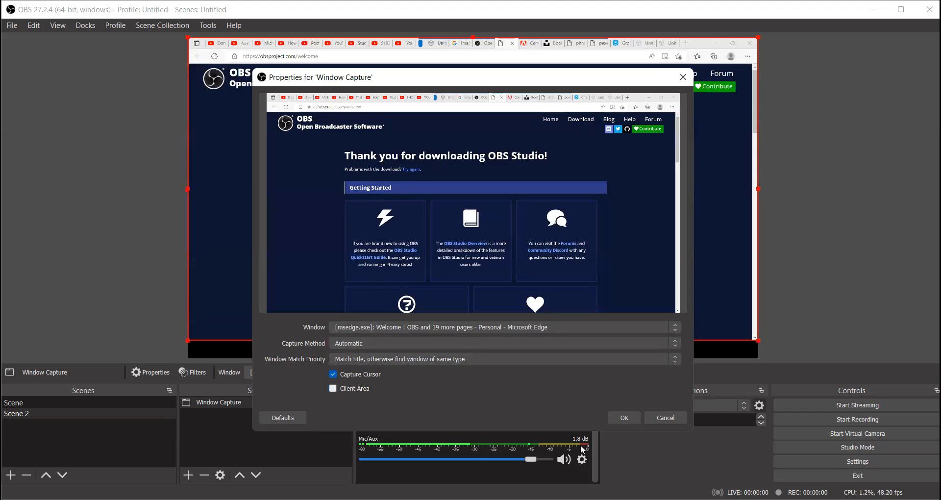
{"action": "left_click", "coordinate": [635, 419]}
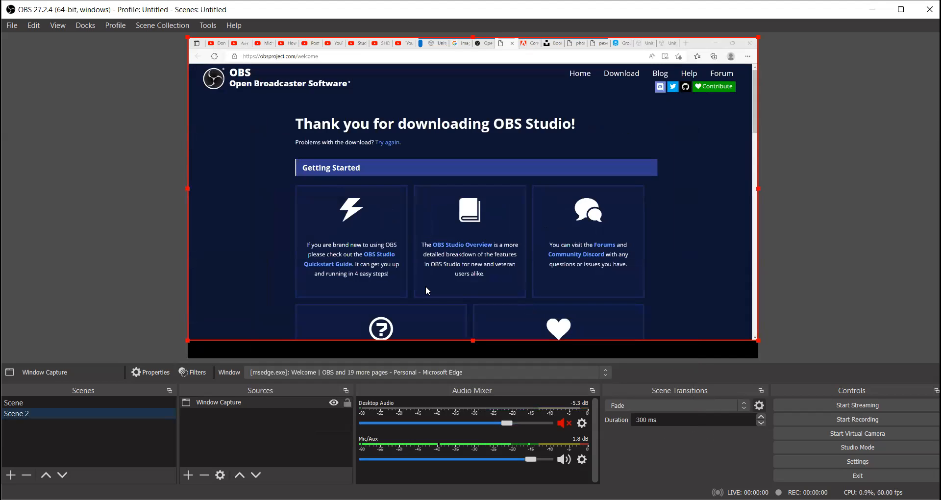
- Shrink the window capture slightly, move it around the canvas and back to the canvas's upper-left corner, and deselect it
{"action": "mouse_move", "coordinate": [473, 340]}
{"action": "left_mouse_down"}
{"action": "mouse_move", "coordinate": [473, 350]}
{"action": "mouse_move", "coordinate": [461, 340]}
{"action": "left_mouse_up"}
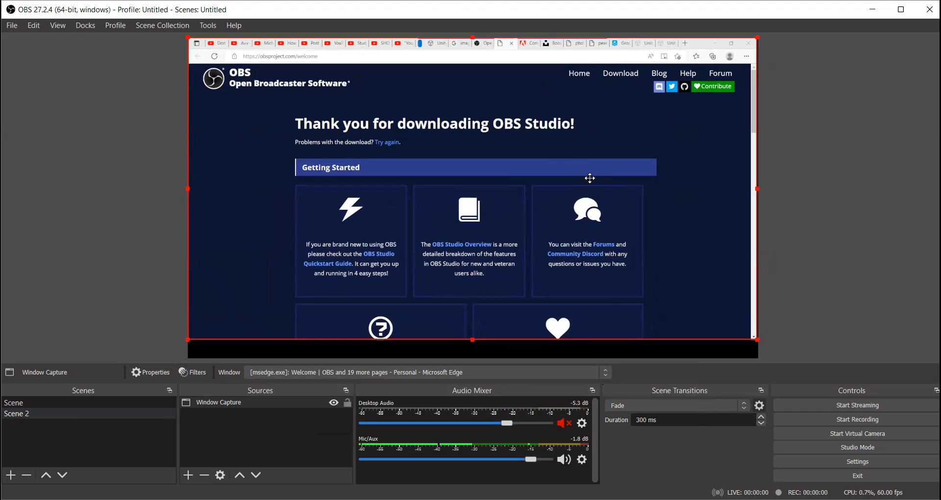
{"action": "mouse_move", "coordinate": [542, 168]}
{"action": "left_mouse_down"}
{"action": "mouse_move", "coordinate": [546, 175]}
{"action": "mouse_move", "coordinate": [552, 165]}
{"action": "left_mouse_up"}
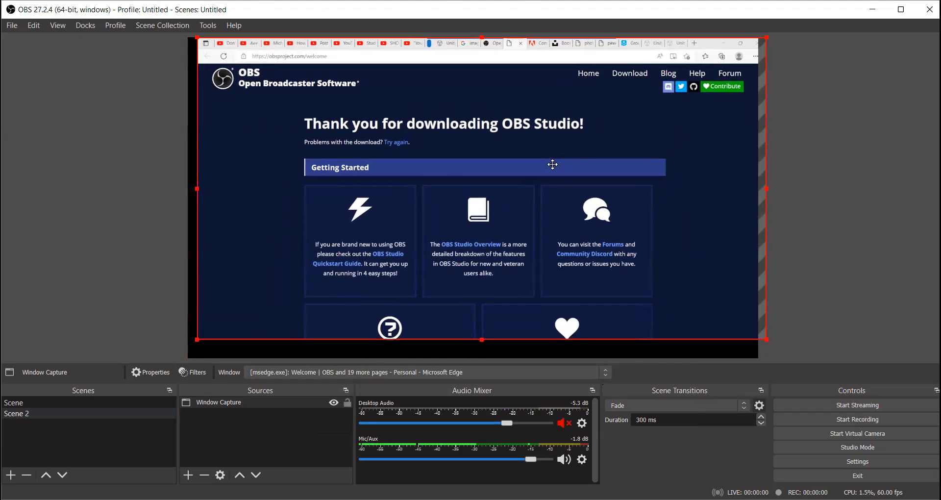
{"action": "left_click_drag", "start_coordinate": [638, 245], "coordinate": [710, 237]}
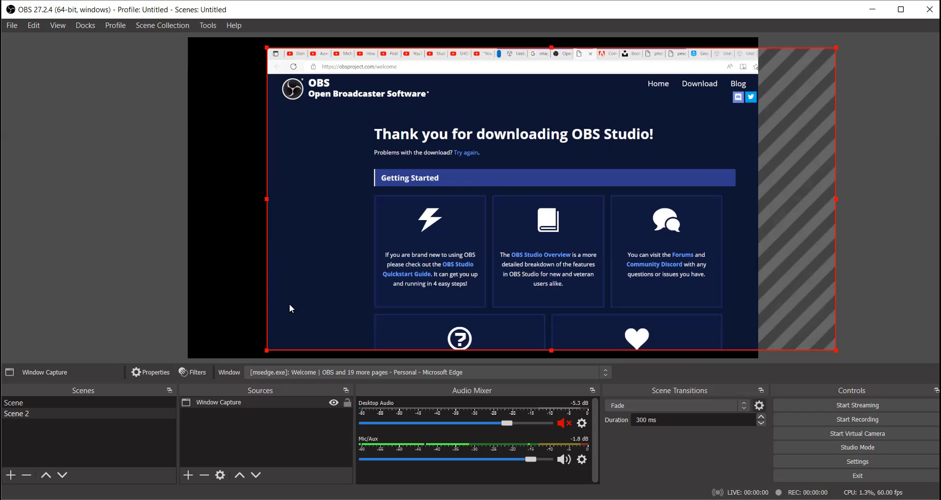
{"action": "left_click_drag", "start_coordinate": [392, 218], "coordinate": [315, 202]}
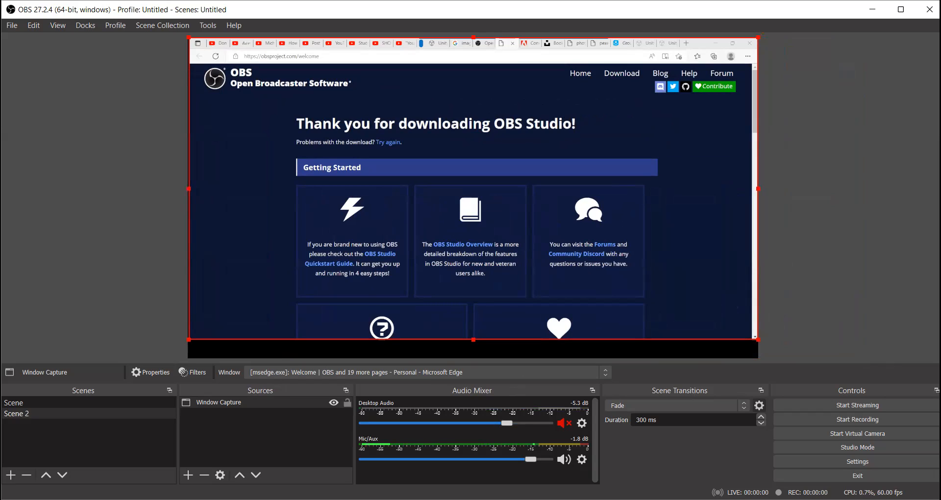
{"action": "left_click", "coordinate": [897, 282]}
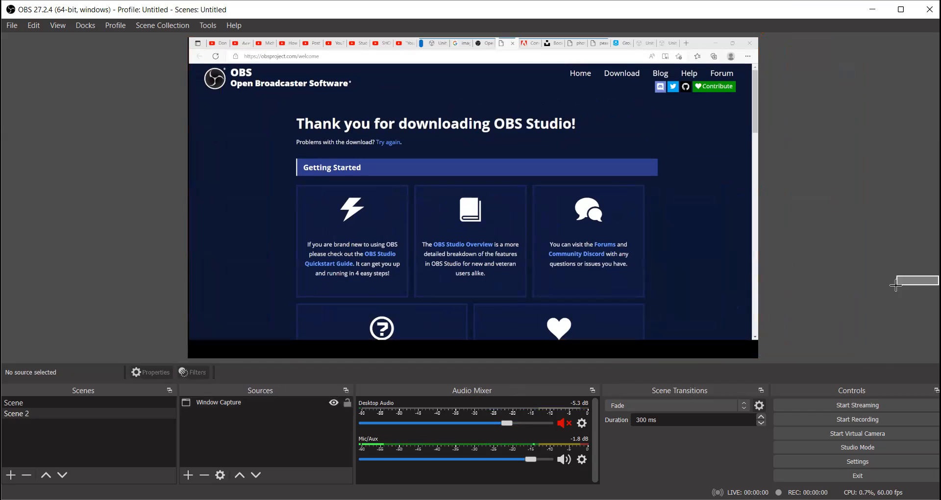
- Reduce the OBS window's height and highlight part of the heading "Thank you for downloading OBS Studio!" in Edge to test the live capture
{"action": "left_click", "coordinate": [900, 9]}
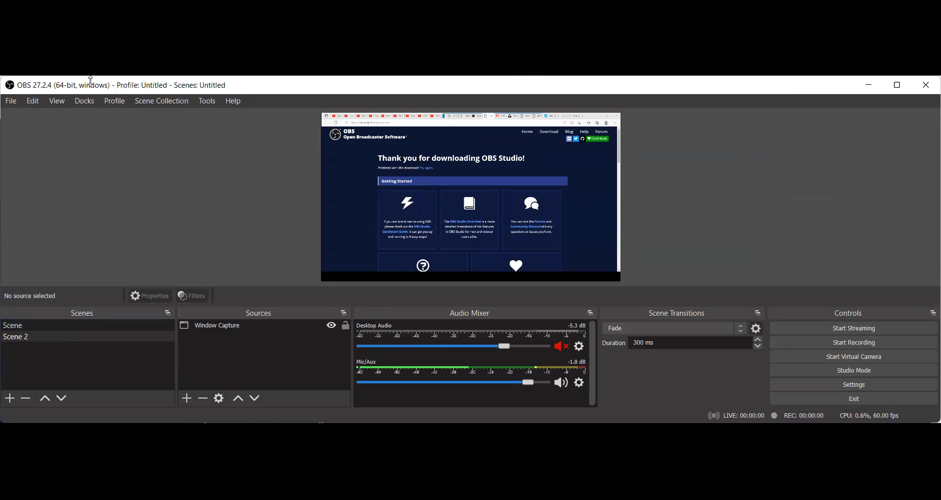
{"action": "left_click_drag", "start_coordinate": [90, 80], "coordinate": [91, 128]}
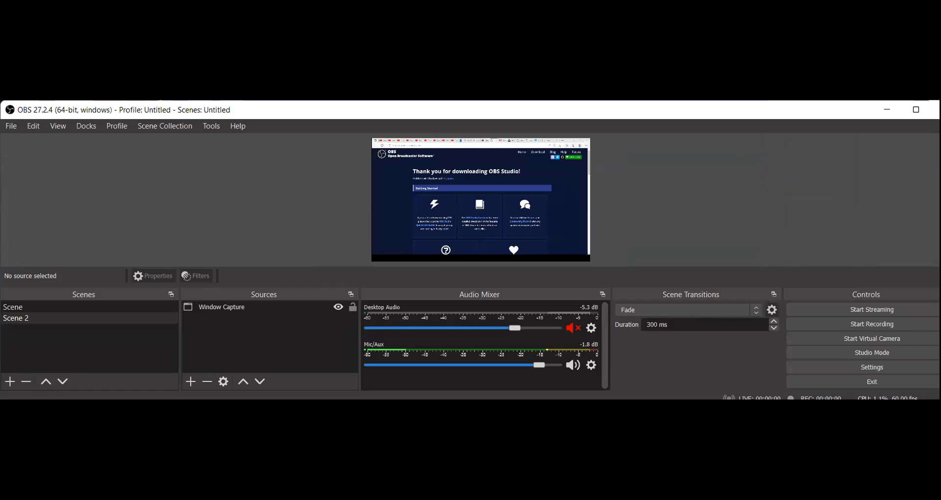
{"action": "left_click_drag", "start_coordinate": [435, 172], "coordinate": [493, 199]}
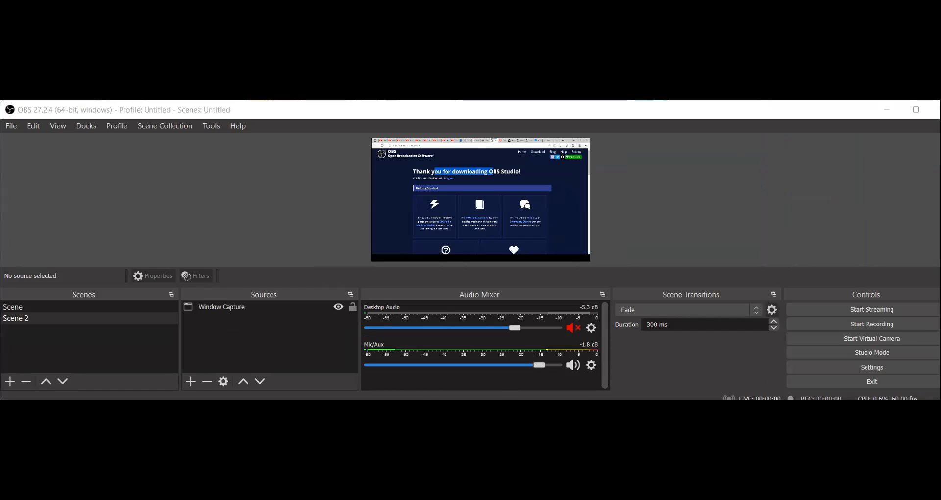
{"action": "left_click", "coordinate": [399, 105]}
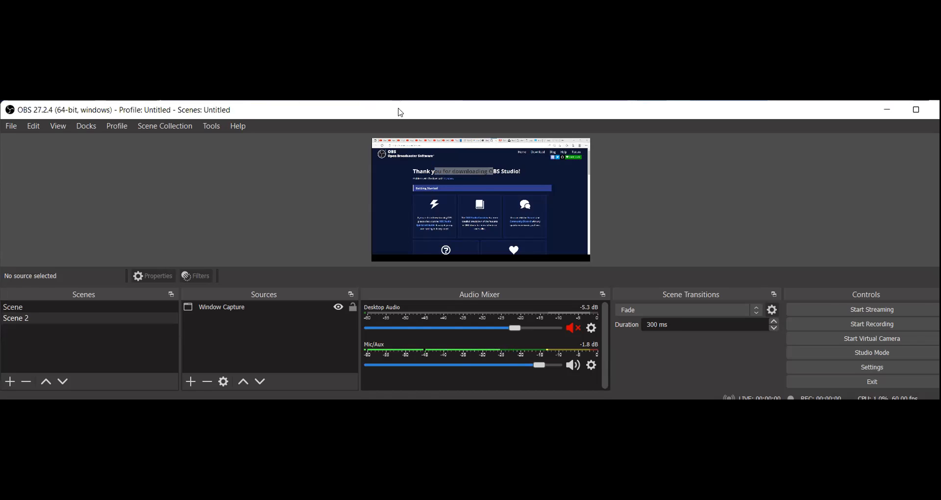
- Maximize the OBS window to select the window capture in the preview, and restore the smaller window size
{"action": "double_click", "coordinate": [452, 112]}
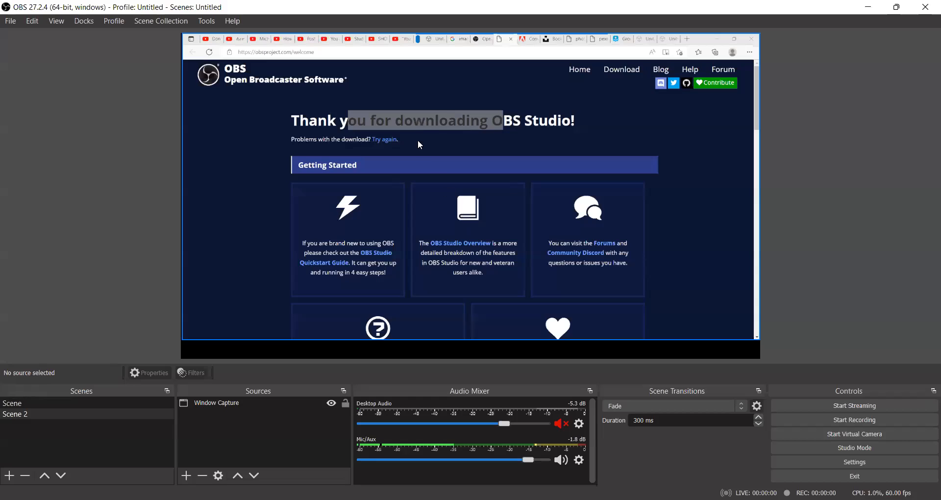
{"action": "left_click", "coordinate": [436, 119]}
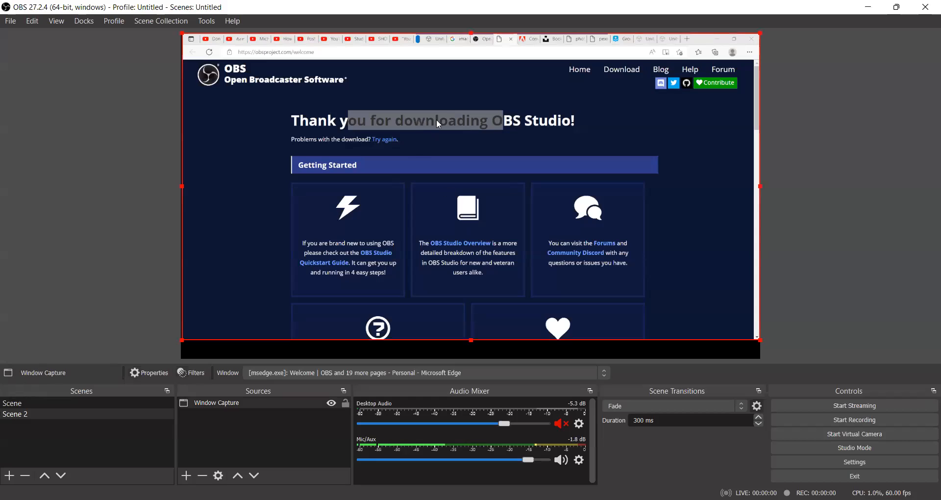
{"action": "double_click", "coordinate": [486, 15]}
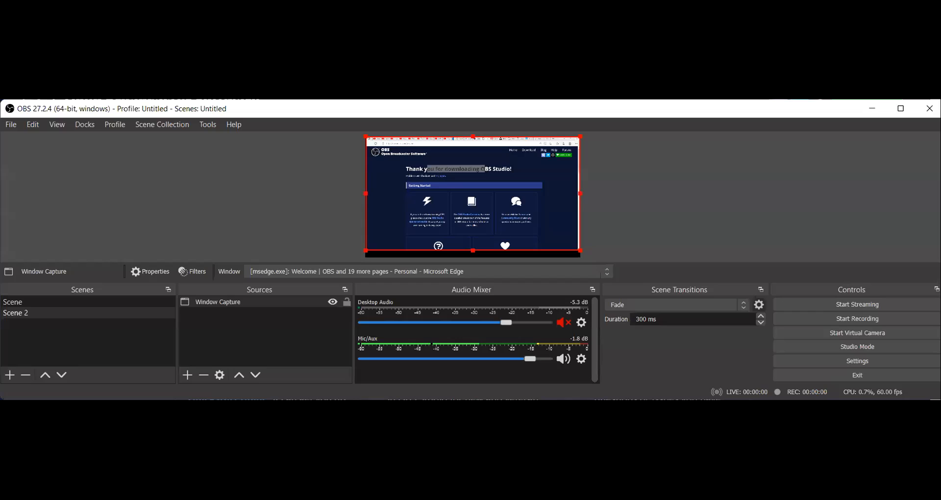
- Clear the text highlight on the Edge page, maximize the OBS window and deselect the window capture
{"action": "left_click", "coordinate": [655, 471]}
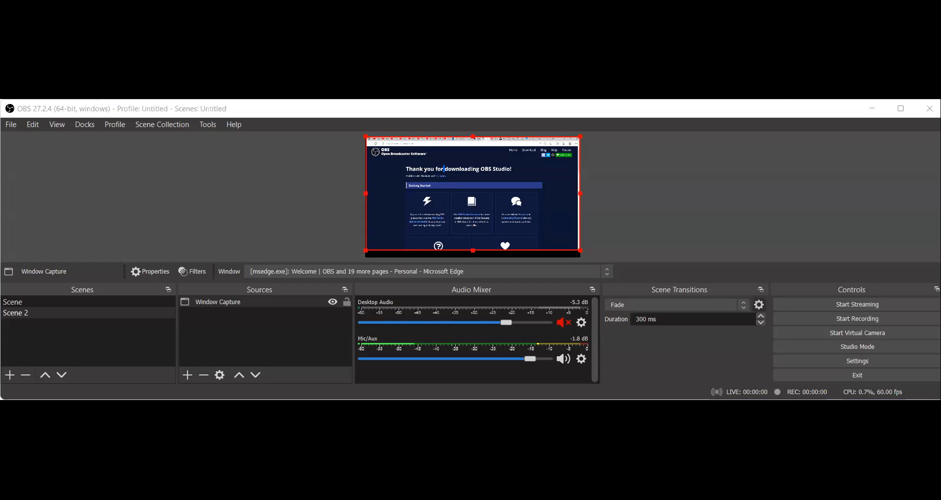
{"action": "double_click", "coordinate": [461, 109]}
{"action": "left_click", "coordinate": [201, 449]}
- Add a new Video Capture Device source to Scene 2, accepting the default name and the USB2.0 HD UVC WebCam with its default properties
{"action": "left_click", "coordinate": [185, 475]}
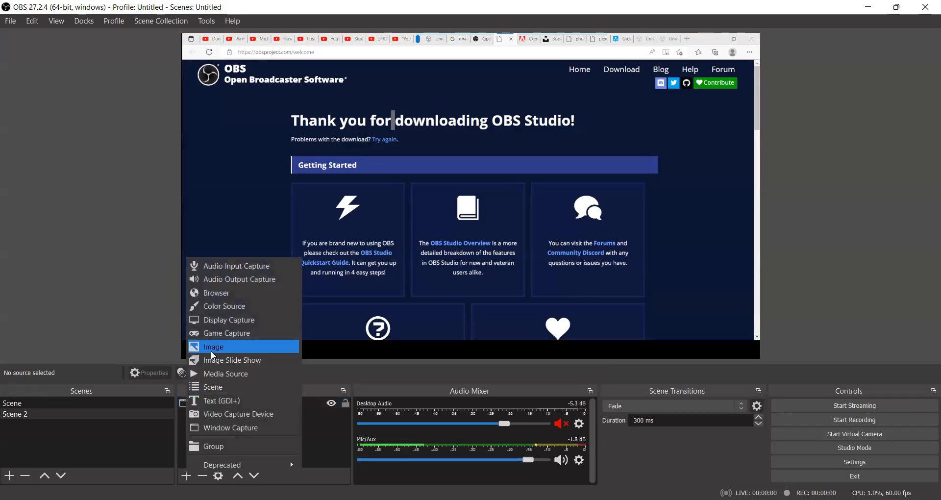
{"action": "left_click", "coordinate": [220, 409]}
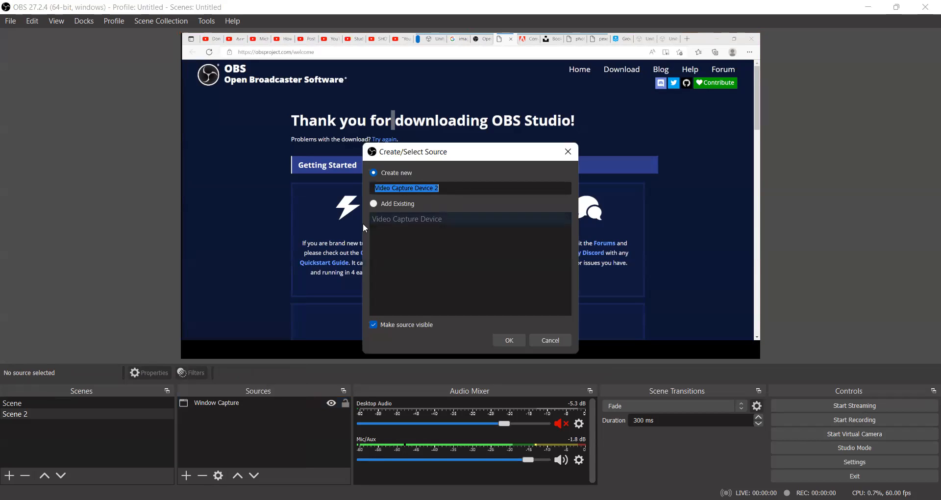
{"action": "left_click", "coordinate": [511, 341]}
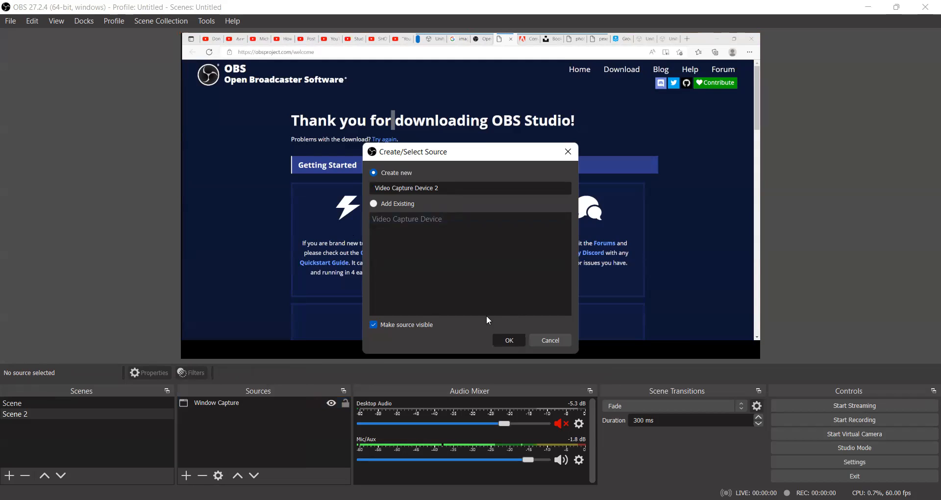
{"action": "key", "text": "Return"}
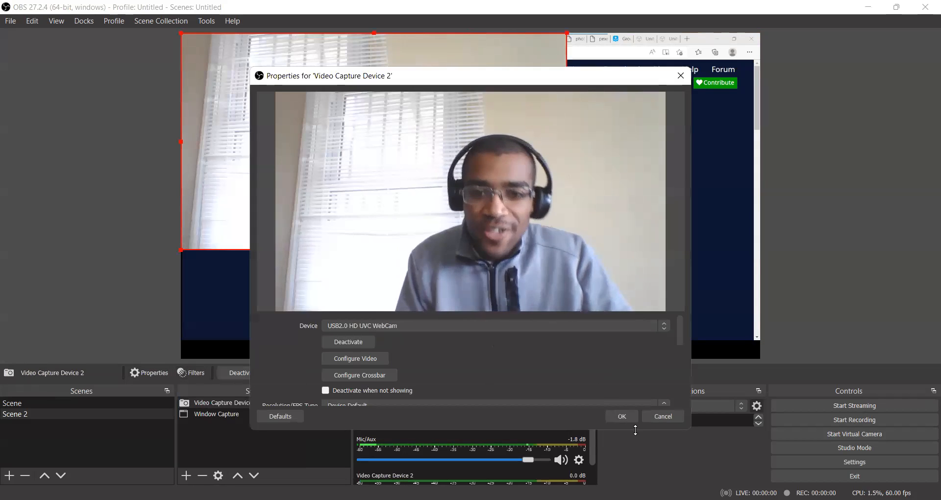
{"action": "scroll", "coordinate": [474, 382], "scroll_direction": "down", "scroll_amount": 3}
{"action": "scroll", "coordinate": [510, 396], "scroll_direction": "up", "scroll_amount": 3}
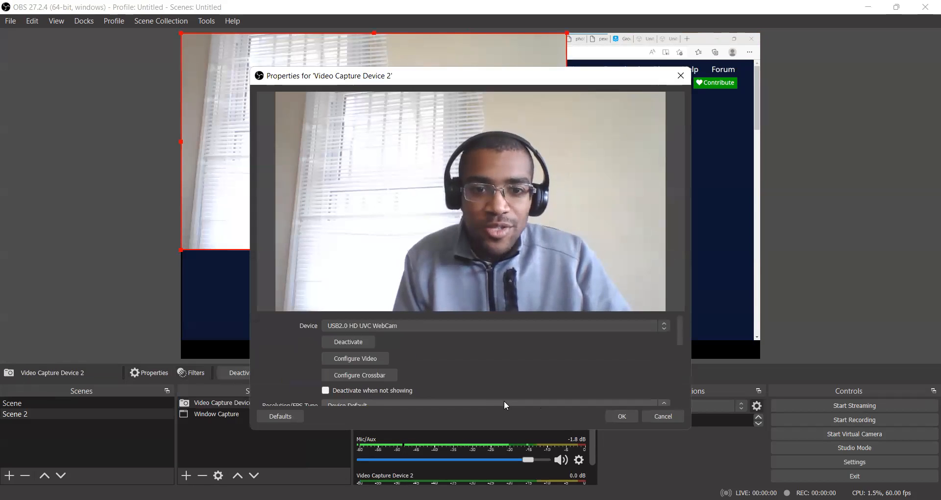
{"action": "left_click", "coordinate": [621, 416]}
- Shift the window capture slightly to the right, shrink the webcam picture and place it over the lower-left part of the captured page
{"action": "left_click_drag", "start_coordinate": [510, 84], "coordinate": [581, 116]}
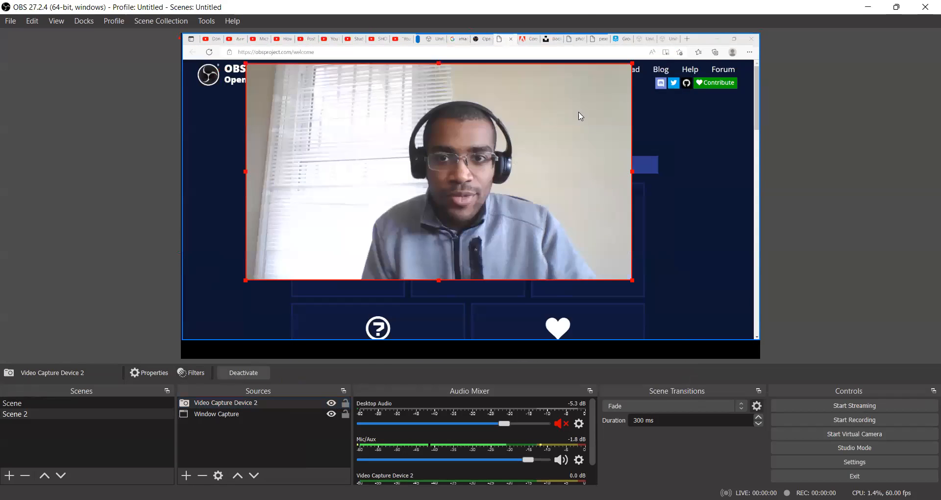
{"action": "left_click", "coordinate": [633, 69]}
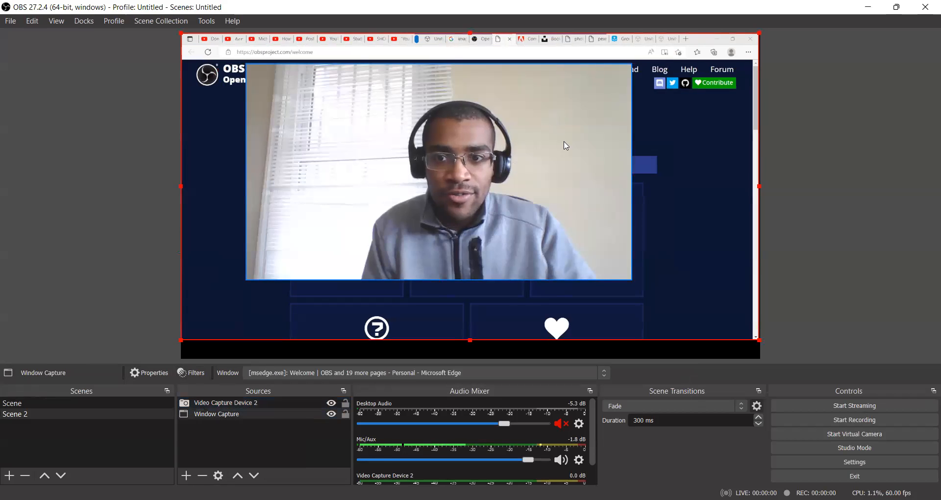
{"action": "left_click_drag", "start_coordinate": [417, 177], "coordinate": [453, 205]}
{"action": "left_click", "coordinate": [460, 131]}
{"action": "left_click_drag", "start_coordinate": [653, 77], "coordinate": [389, 228]}
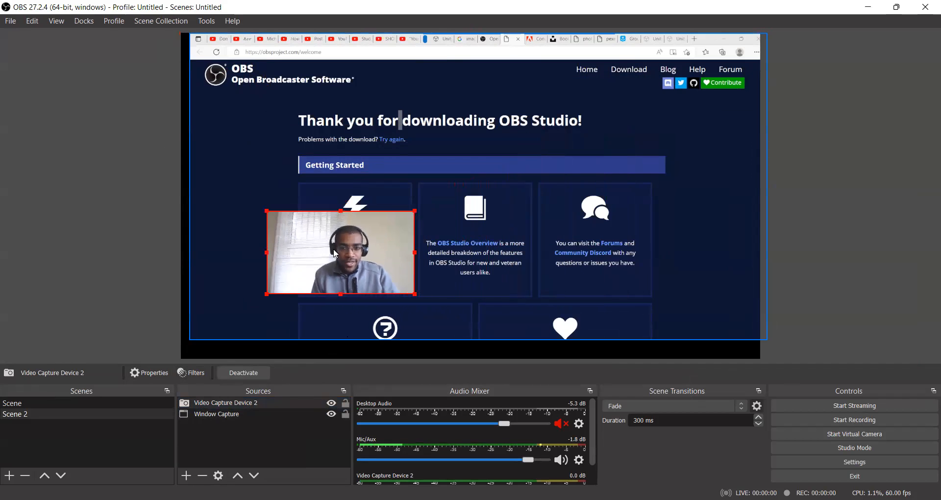
{"action": "left_click_drag", "start_coordinate": [335, 254], "coordinate": [298, 271]}
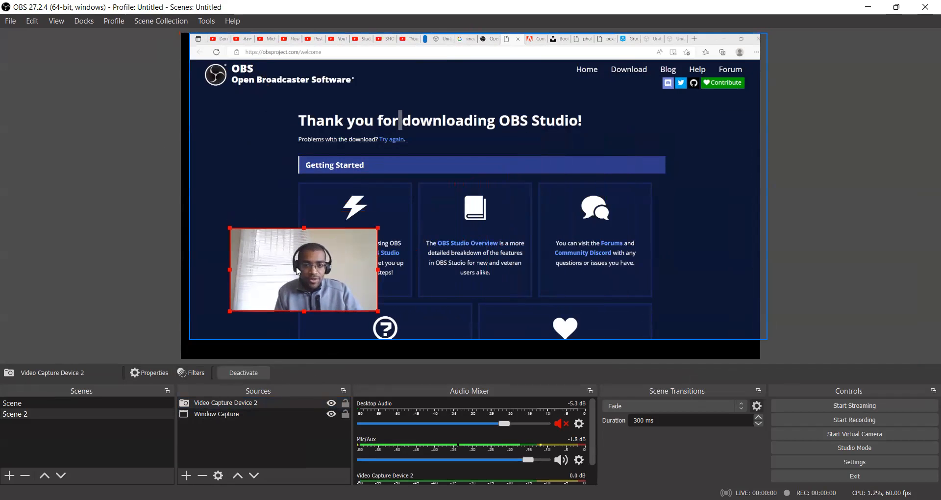
- Select Window Capture and Video Capture Device 2 in turn in the source list to compare their outlines in the preview
{"action": "left_click", "coordinate": [247, 414]}
{"action": "left_click", "coordinate": [273, 402]}
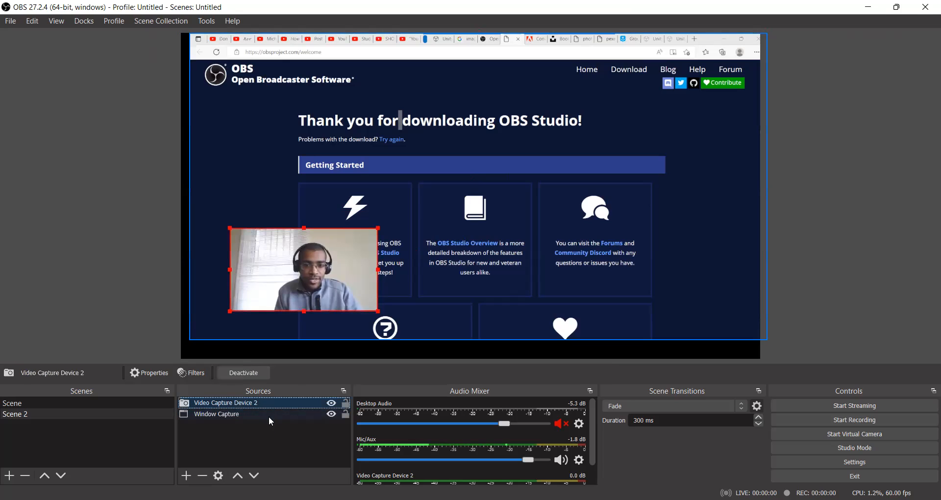
{"action": "left_click", "coordinate": [271, 422]}
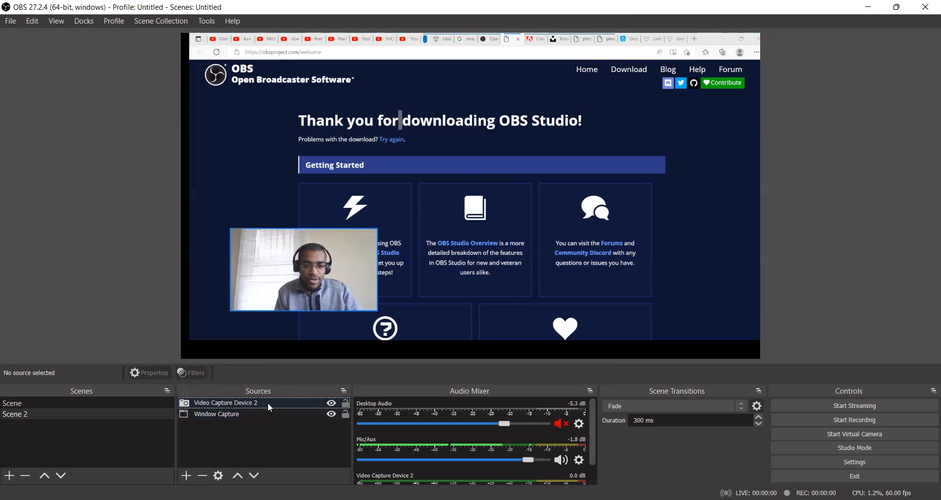
{"action": "left_click", "coordinate": [268, 401]}
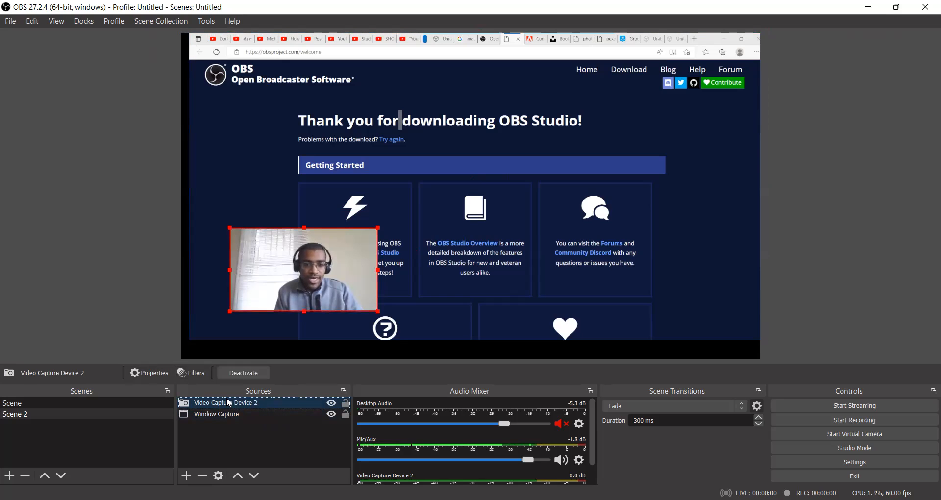
{"action": "left_click", "coordinate": [228, 414]}
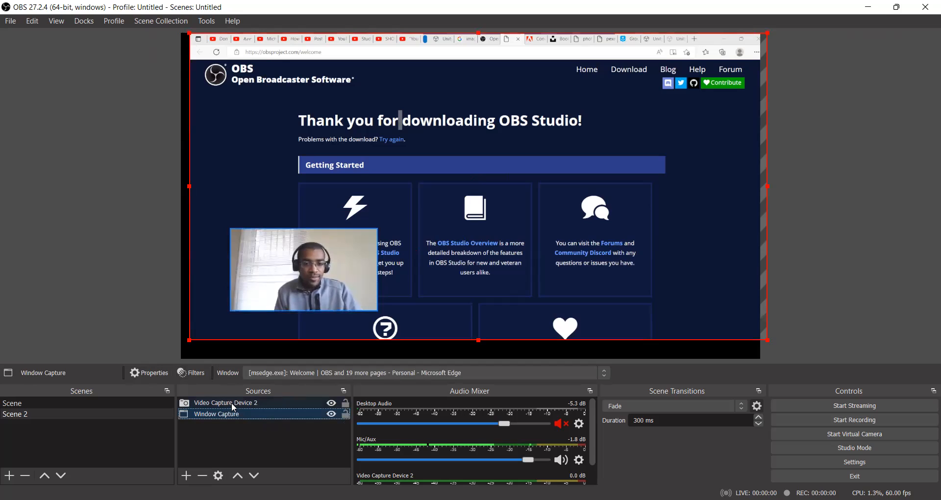
- Test the stacking order by moving the webcam source below Window Capture and back on top, and shift its picture nearer the canvas's lower-left corner
{"action": "left_click_drag", "start_coordinate": [232, 403], "coordinate": [230, 418]}
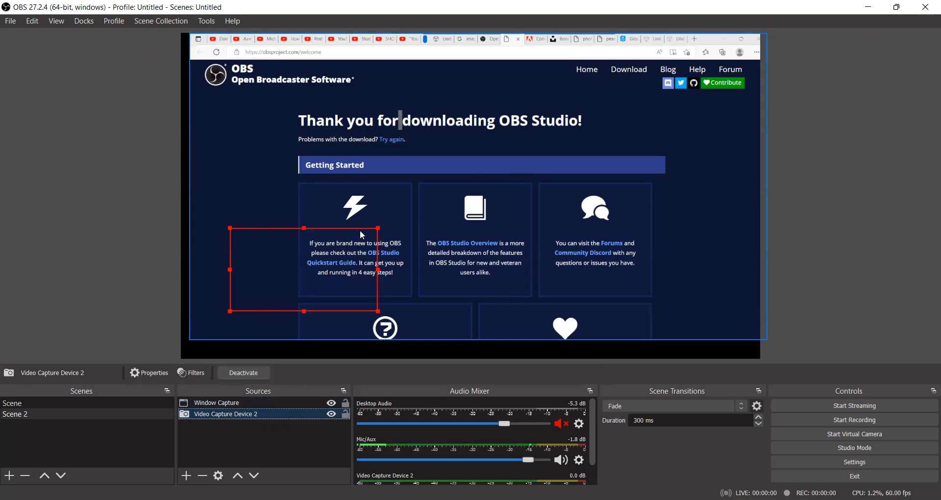
{"action": "left_click", "coordinate": [586, 290]}
{"action": "left_click", "coordinate": [260, 415]}
{"action": "left_click_drag", "start_coordinate": [264, 414], "coordinate": [270, 397]}
{"action": "left_click_drag", "start_coordinate": [290, 269], "coordinate": [261, 292]}
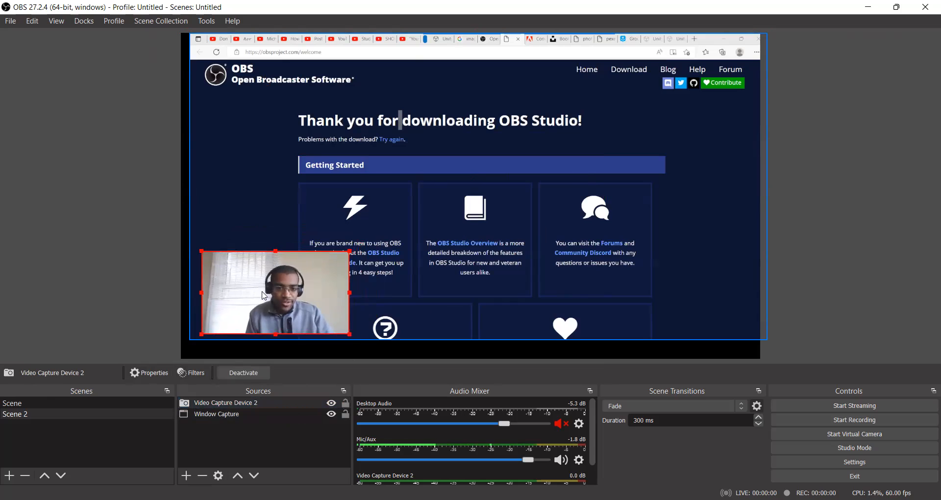
- Add a Display Capture source for Display 1 (Primary Monitor) with default settings and move it below Window Capture in the source order
{"action": "left_click", "coordinate": [186, 475]}
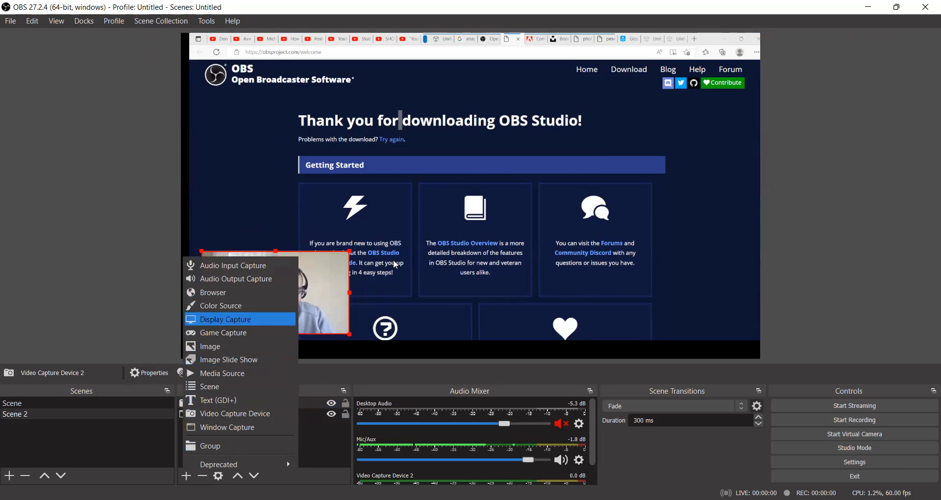
{"action": "key", "text": "Return"}
{"action": "left_click", "coordinate": [508, 340]}
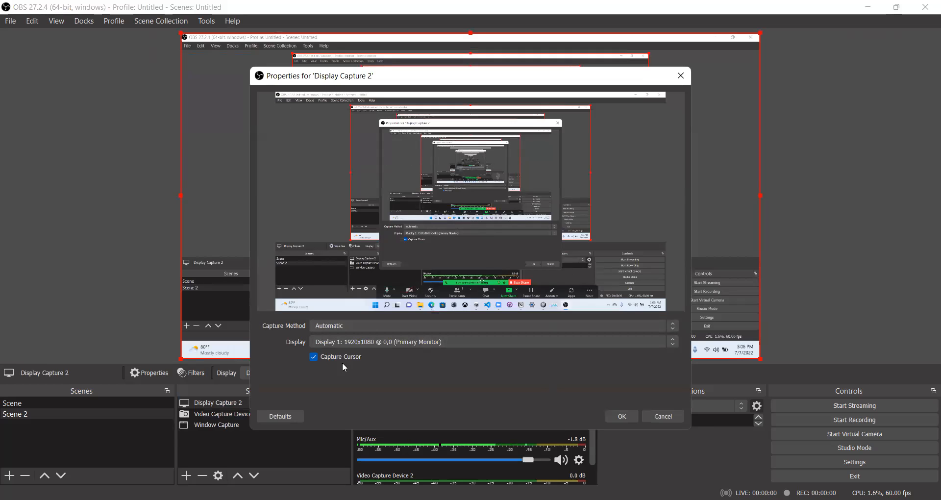
{"action": "left_click", "coordinate": [622, 417]}
{"action": "left_click_drag", "start_coordinate": [236, 421], "coordinate": [237, 428]}
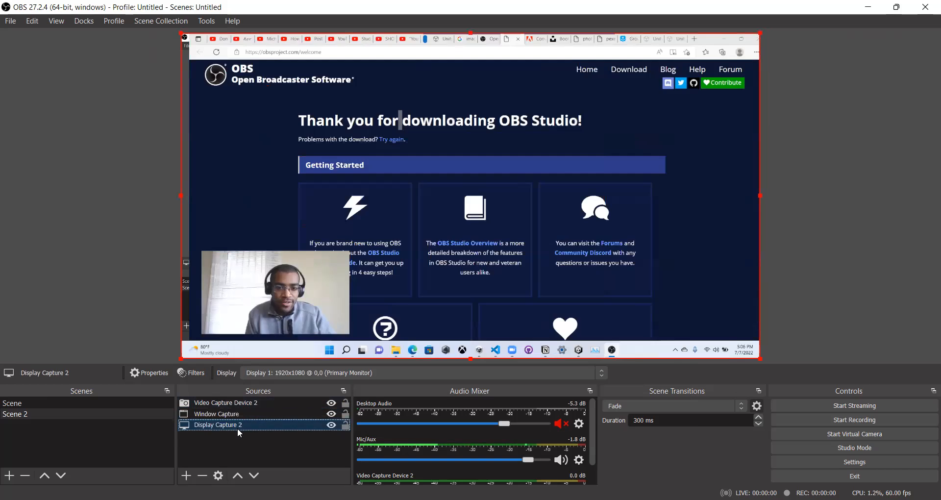
- Hide the display capture source and remove it from Scene 2
{"action": "left_click", "coordinate": [331, 425]}
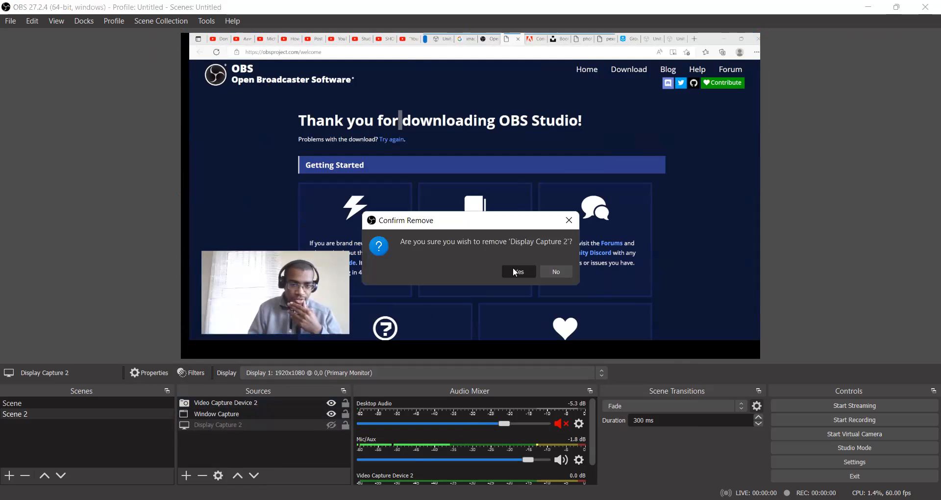
{"action": "key", "text": "Return"}
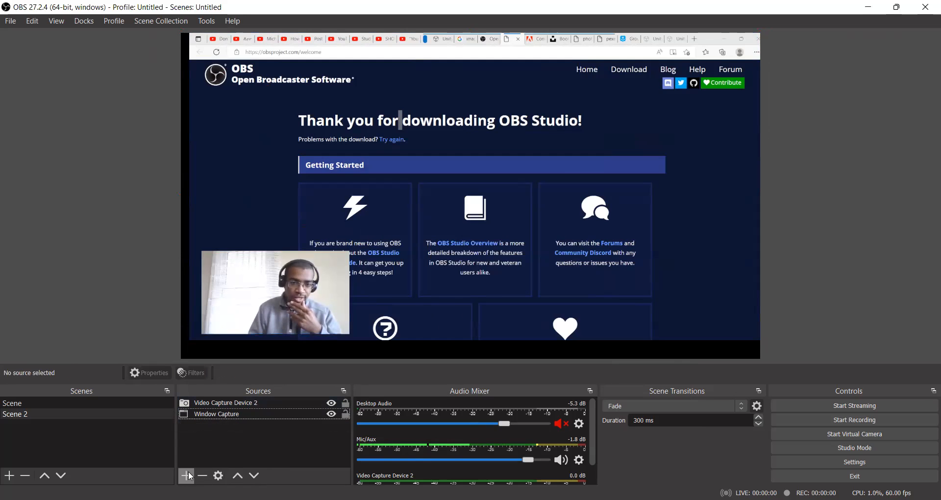
- Examine the Window Capture source's properties and its list of capturable windows without changing anything, and deselect the source
{"action": "left_click", "coordinate": [212, 414]}
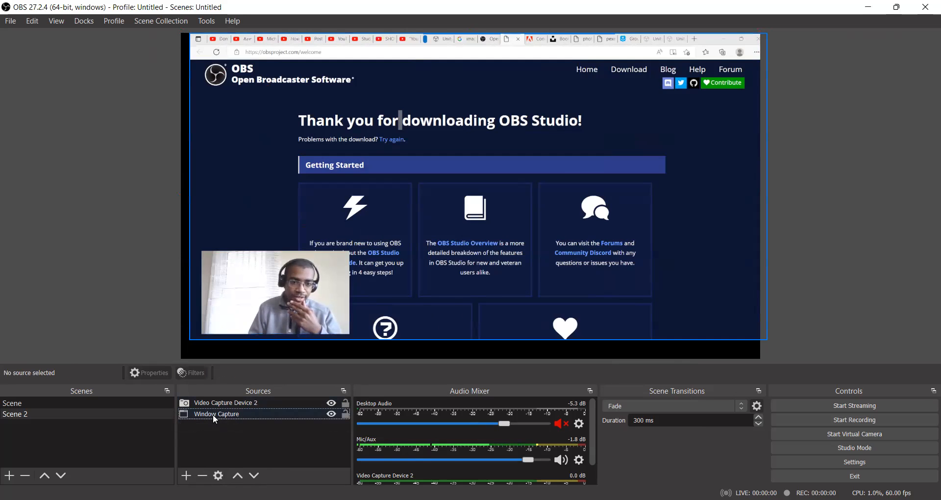
{"action": "left_click", "coordinate": [218, 476]}
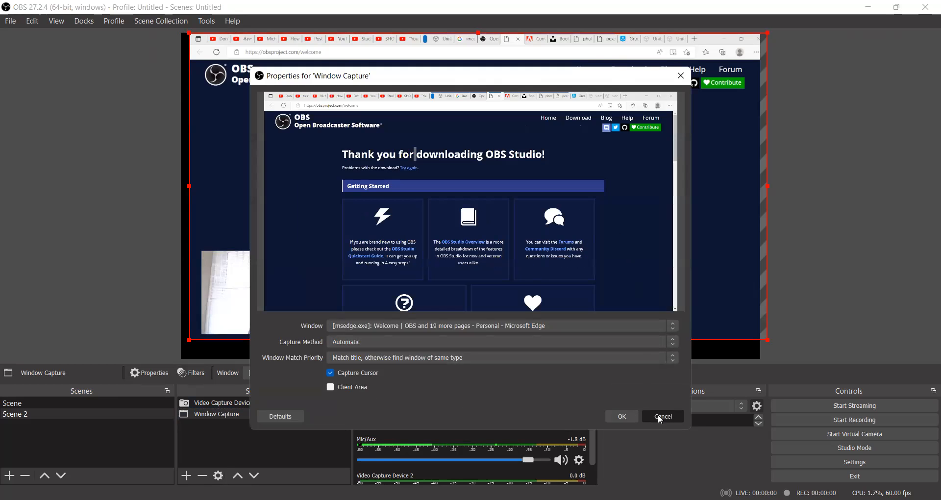
{"action": "key", "text": "Escape"}
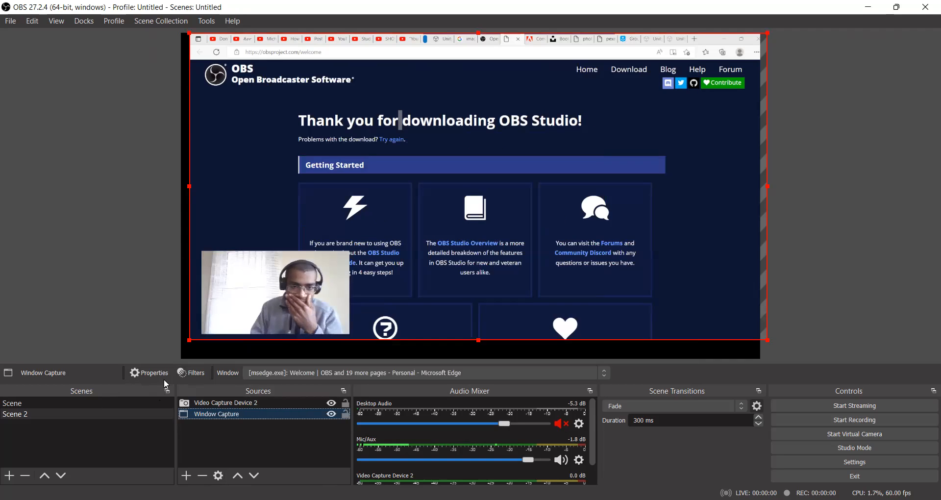
{"action": "left_click", "coordinate": [314, 374]}
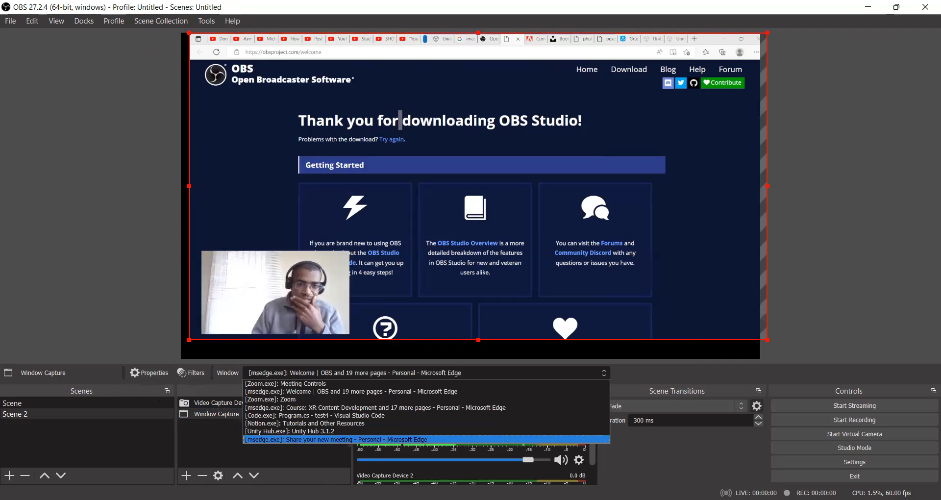
{"action": "left_click", "coordinate": [203, 451]}
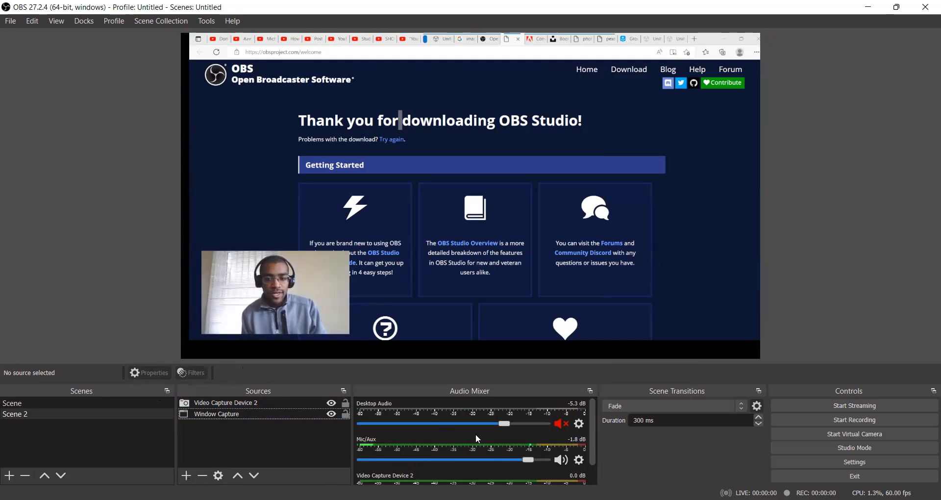
- Lower the Desktop Audio level to -15.1 dB and unmute it
{"action": "mouse_move", "coordinate": [456, 425]}
{"action": "left_mouse_down"}
{"action": "mouse_move", "coordinate": [440, 425]}
{"action": "mouse_move", "coordinate": [464, 424]}
{"action": "left_mouse_up"}
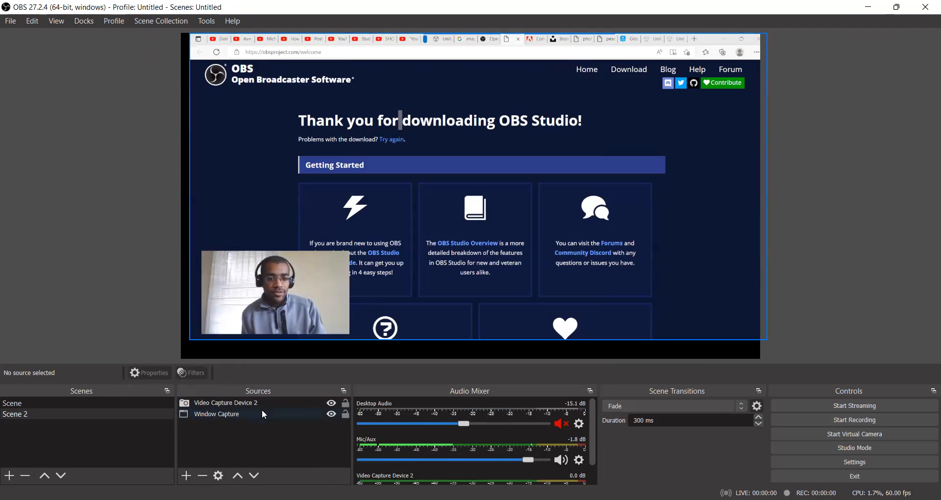
{"action": "left_click", "coordinate": [561, 423]}
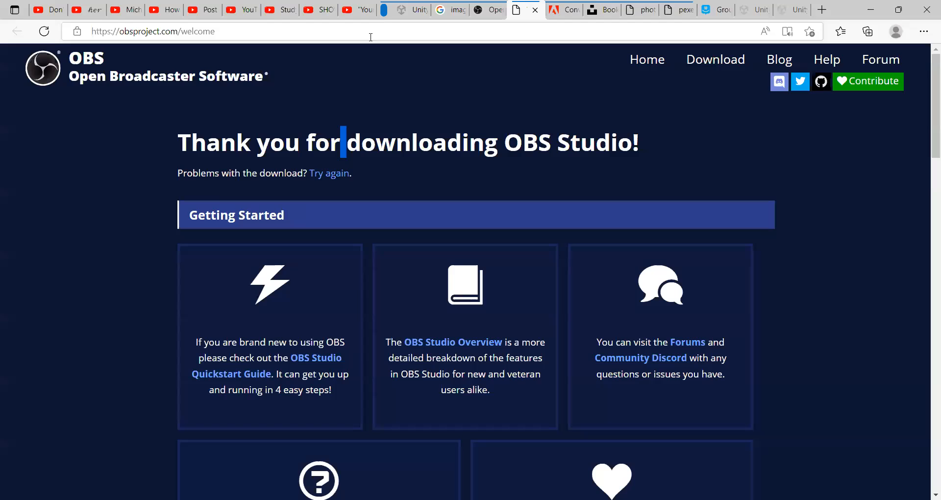
- Switch to Edge, open YouTube, play the Lupe Fiasco AUTOBOTO music video and lower the player's volume
{"action": "left_click", "coordinate": [388, 27]}
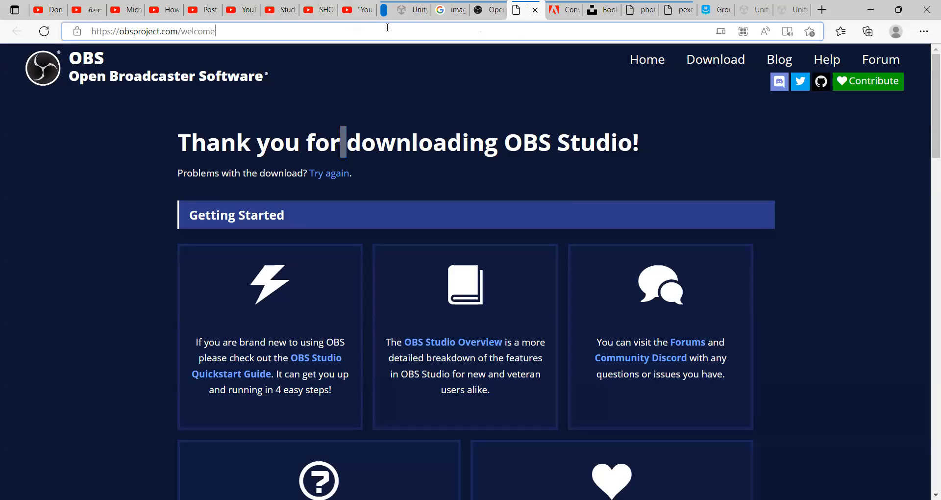
{"action": "type", "text": "you"}
{"action": "key", "text": "Return"}
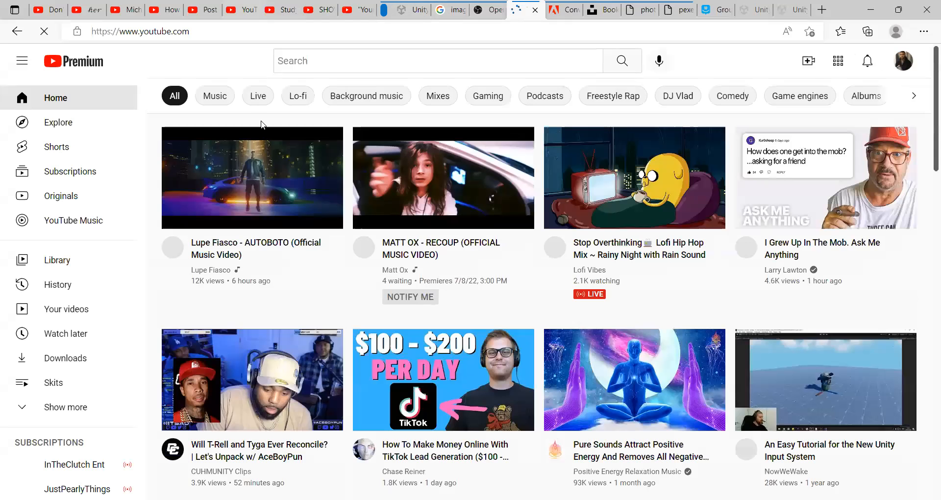
{"action": "left_click", "coordinate": [261, 124]}
{"action": "left_click", "coordinate": [79, 416]}
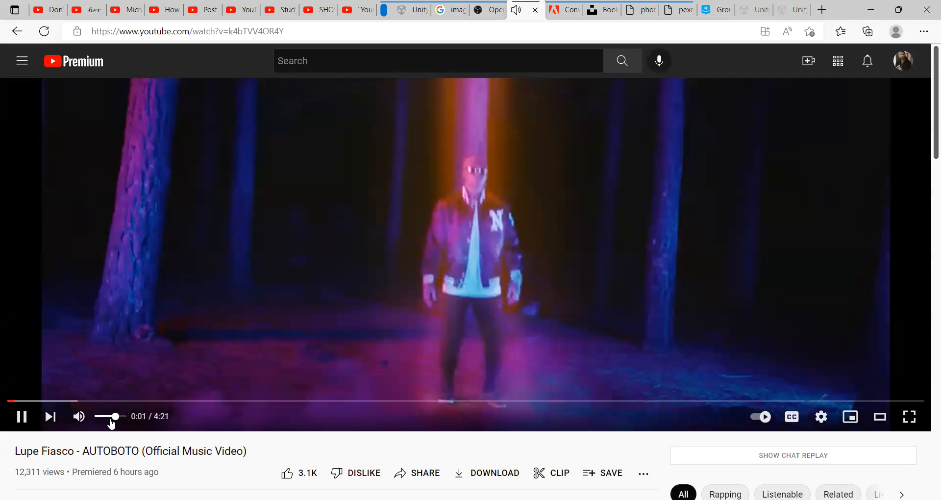
{"action": "left_click_drag", "start_coordinate": [111, 424], "coordinate": [101, 426]}
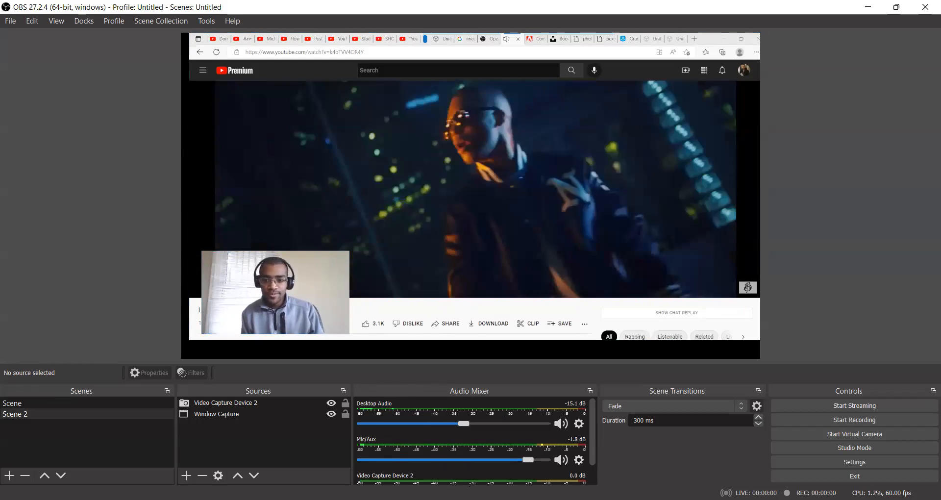
- Mute Desktop Audio in OBS and make a short test recording of Scene 2, stopping it after a few seconds
{"action": "left_click", "coordinate": [562, 424]}
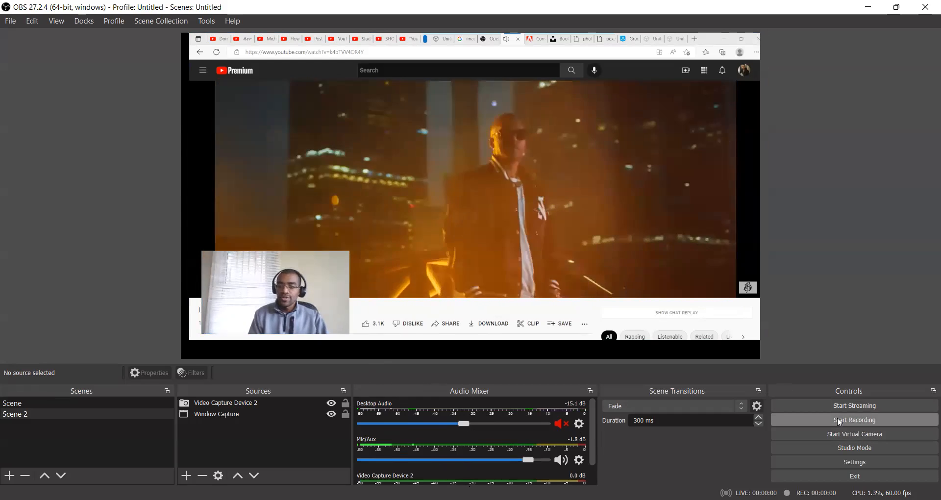
{"action": "left_click", "coordinate": [837, 419]}
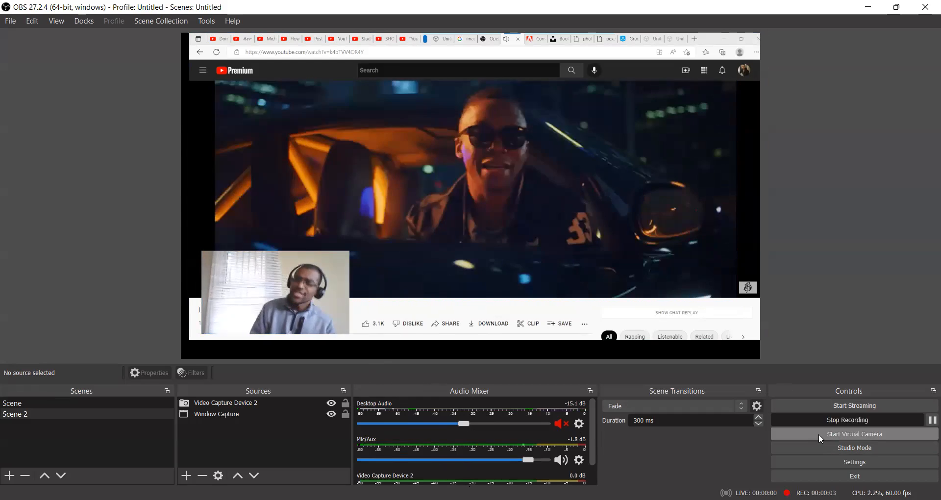
{"action": "left_click", "coordinate": [890, 419]}
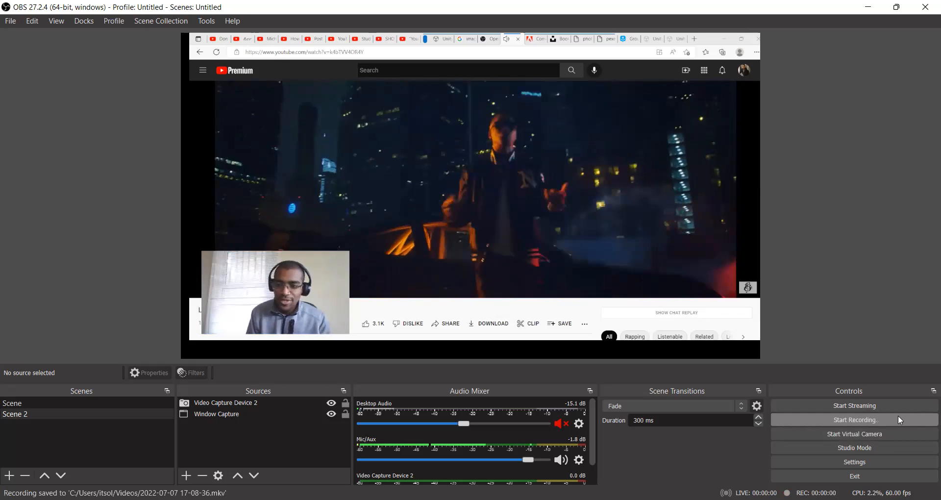
- Start another recording of Scene 2, pause it after a couple of seconds, and stop it
{"action": "left_click", "coordinate": [898, 419]}
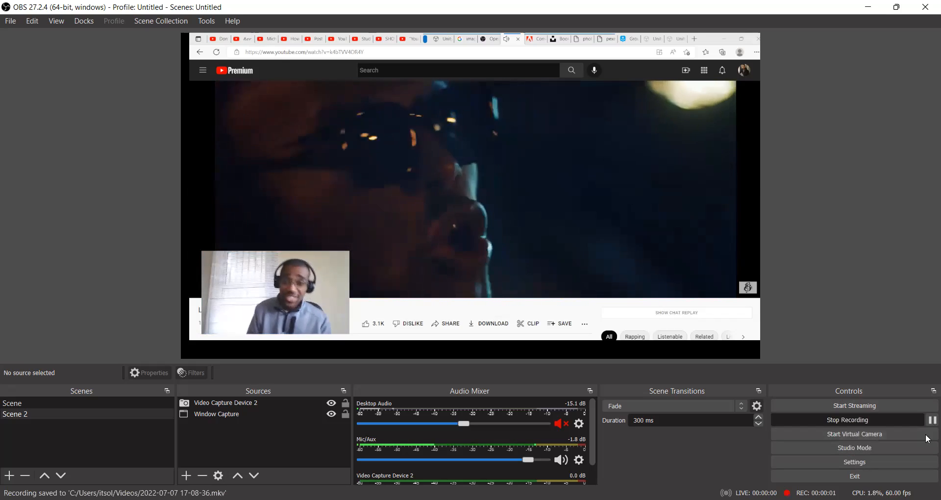
{"action": "left_click", "coordinate": [927, 421]}
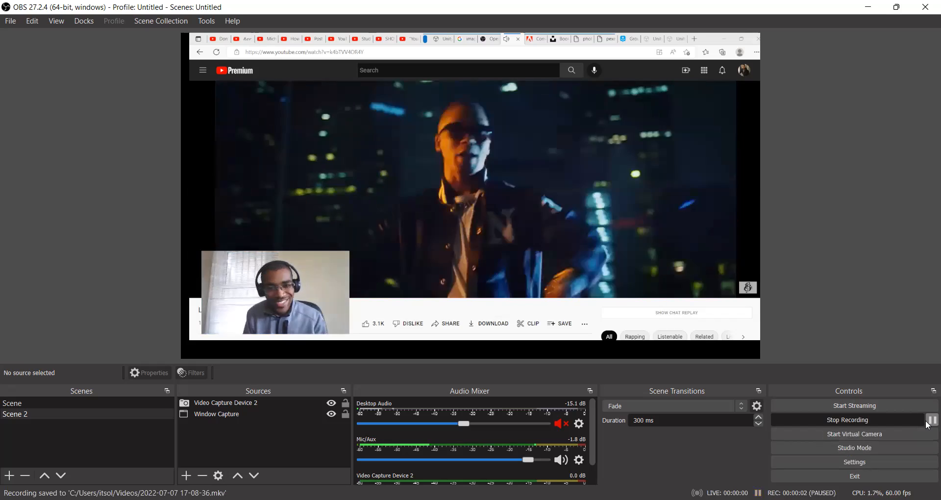
{"action": "left_click", "coordinate": [912, 419]}
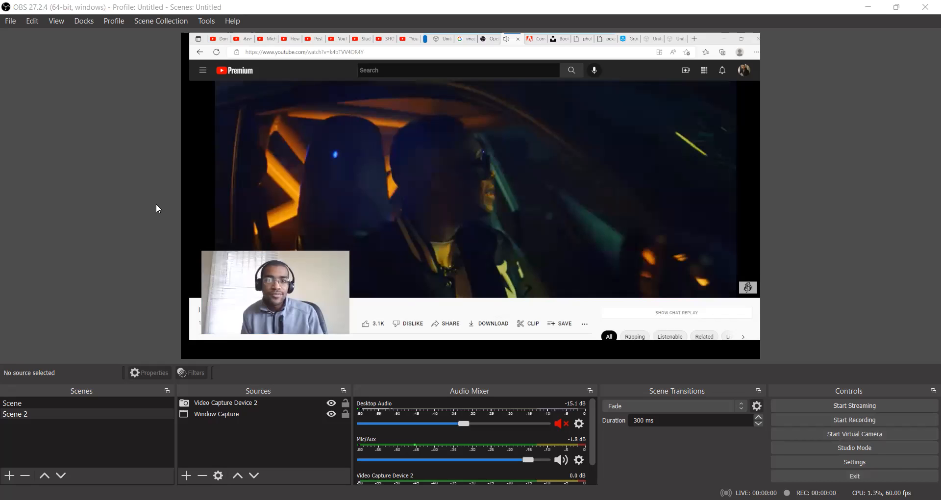
- Open the program settings and look through the General options and the Video resolution and frame rate settings
{"action": "left_click", "coordinate": [10, 21]}
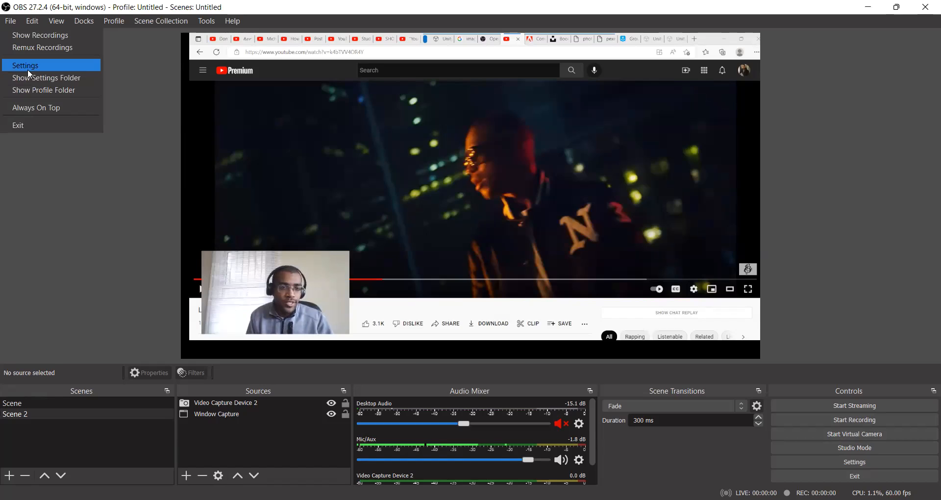
{"action": "left_click", "coordinate": [28, 69]}
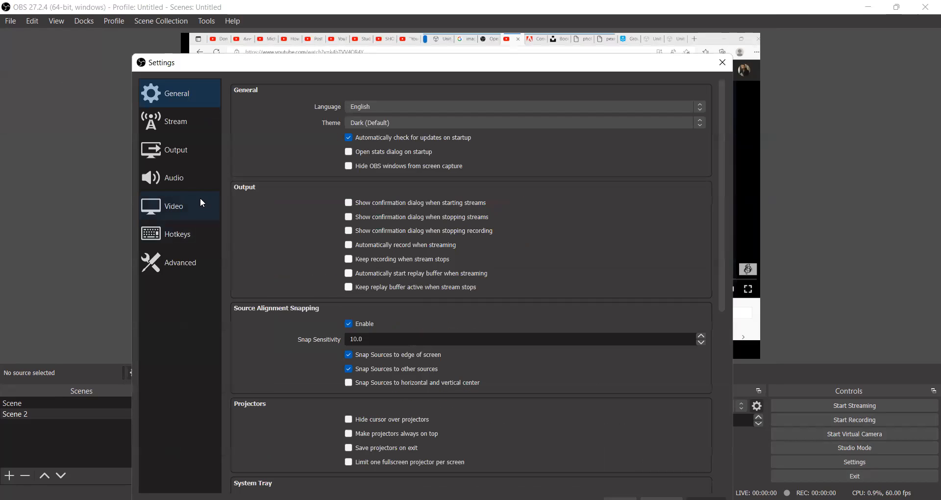
{"action": "scroll", "coordinate": [395, 245], "scroll_direction": "down", "scroll_amount": 5}
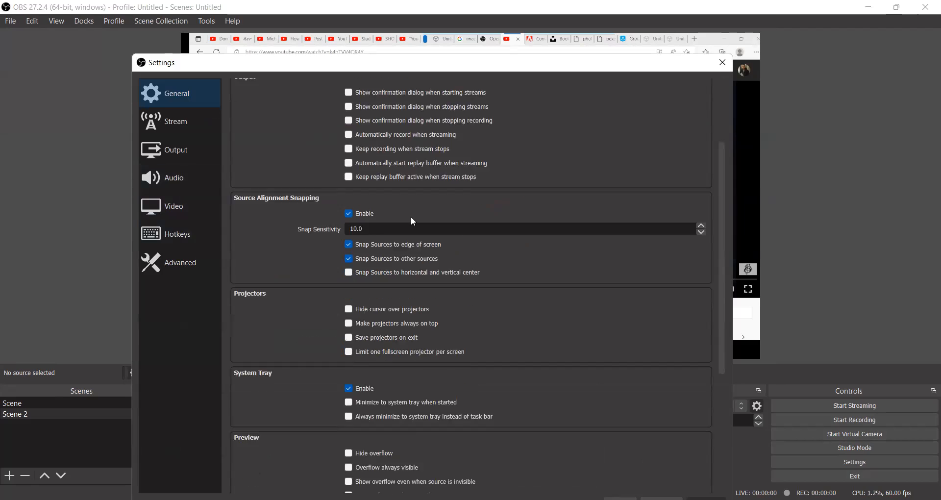
{"action": "scroll", "coordinate": [394, 245], "scroll_direction": "up", "scroll_amount": 8}
{"action": "scroll", "coordinate": [395, 237], "scroll_direction": "up", "scroll_amount": 3}
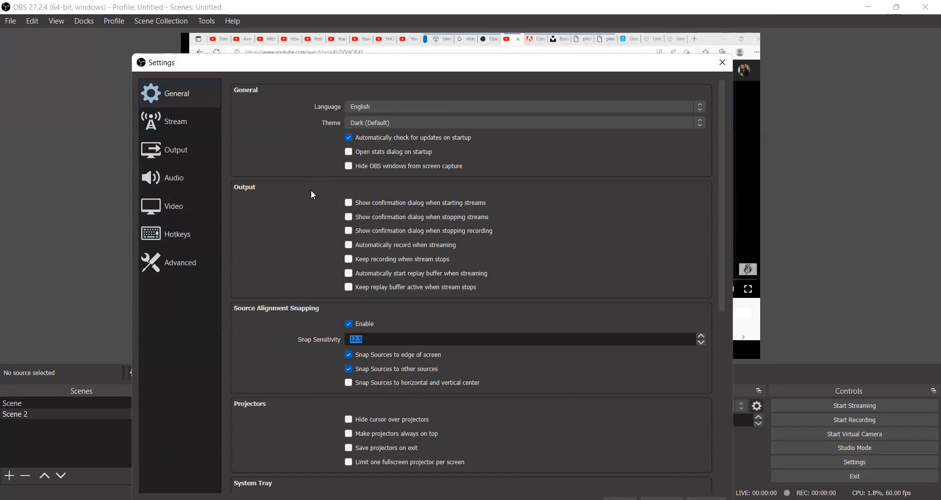
{"action": "scroll", "coordinate": [339, 210], "scroll_direction": "down", "scroll_amount": 8}
{"action": "left_click", "coordinate": [191, 213]}
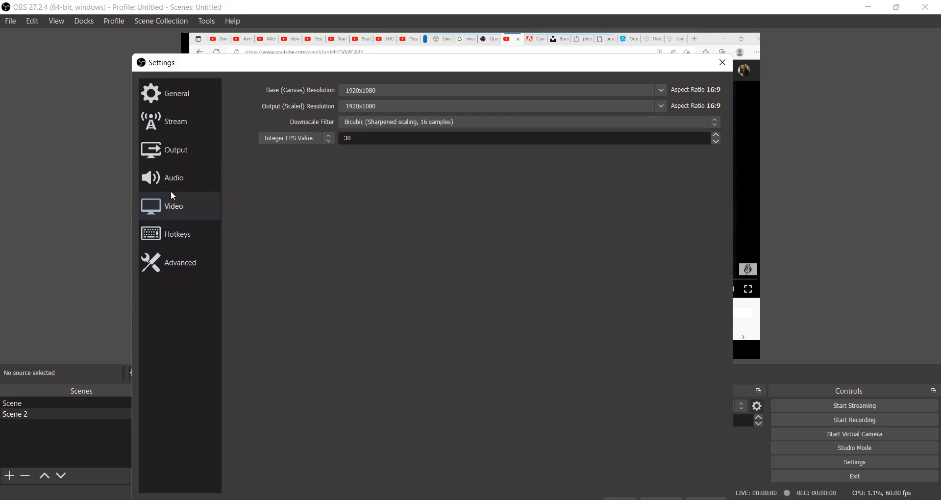
- Examine the Audio settings, including the device choices for Mic/Auxiliary Audio 2, Desktop Audio 2 and Desktop Audio
{"action": "left_click", "coordinate": [201, 179]}
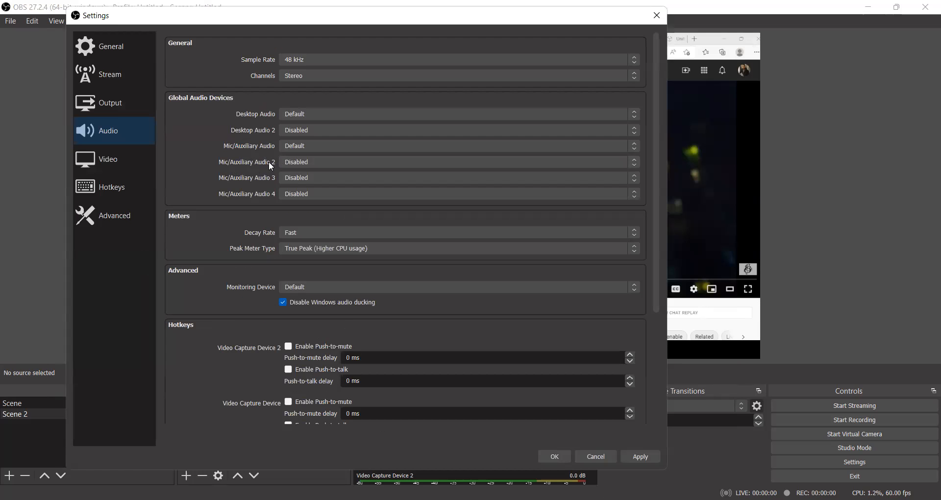
{"action": "left_click", "coordinate": [313, 162]}
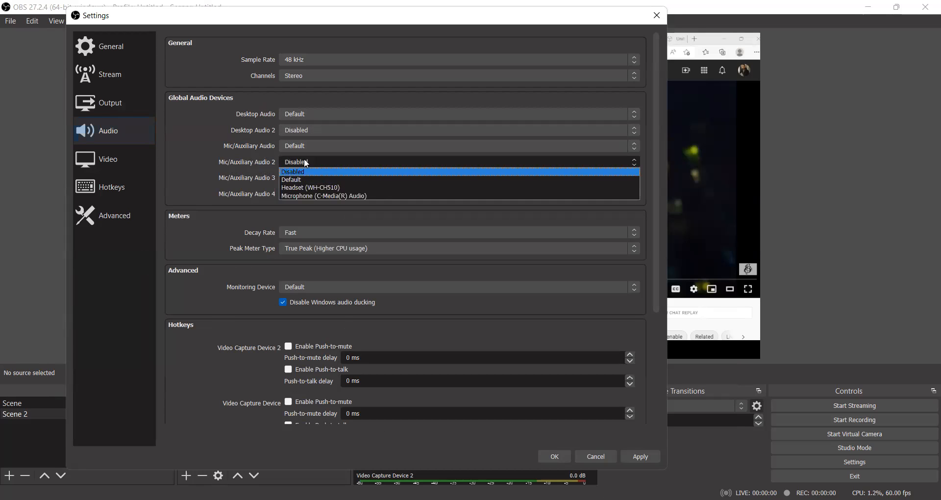
{"action": "left_click", "coordinate": [205, 173]}
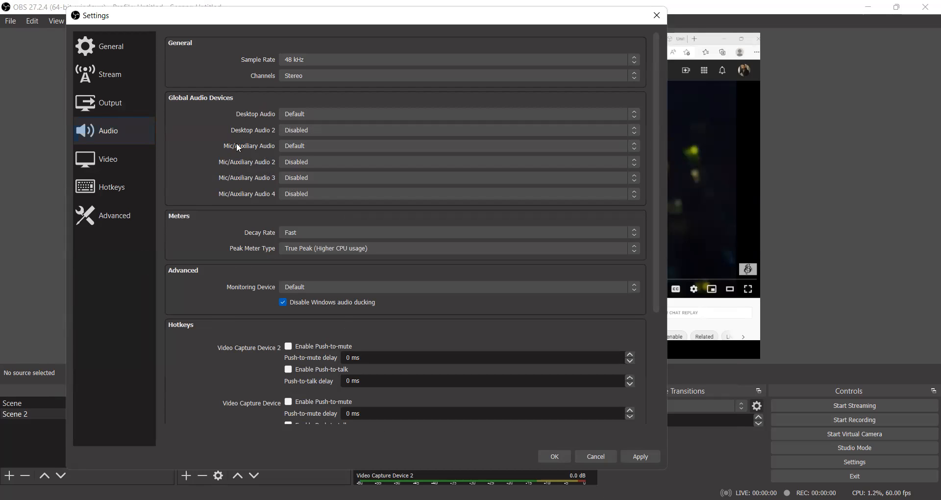
{"action": "left_click", "coordinate": [311, 131]}
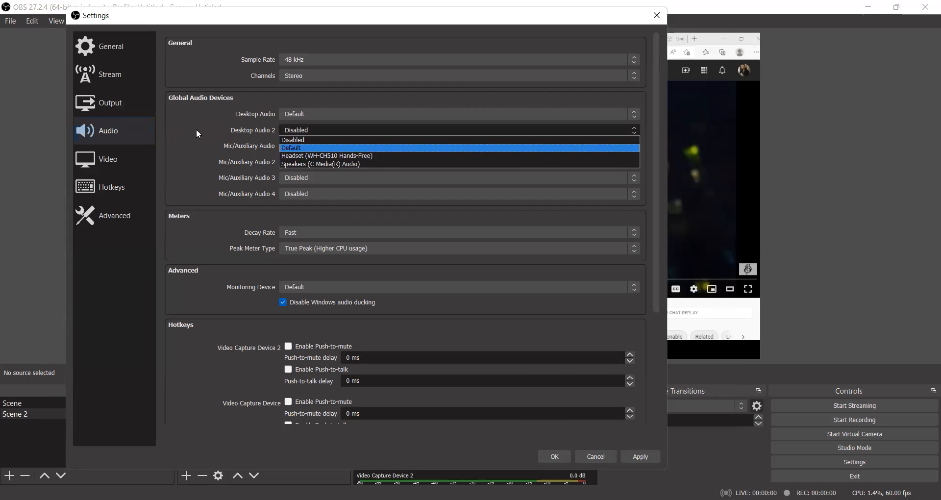
{"action": "left_click", "coordinate": [267, 118]}
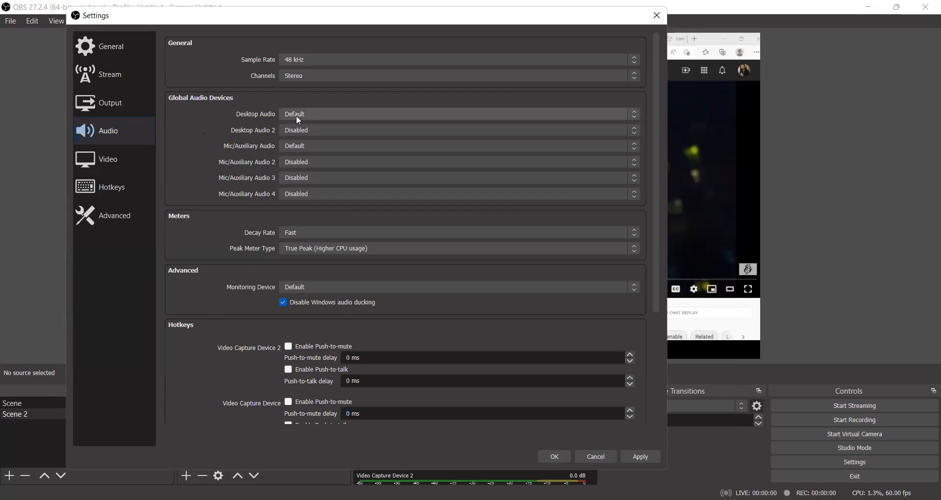
{"action": "left_click", "coordinate": [298, 117]}
{"action": "left_click", "coordinate": [199, 125]}
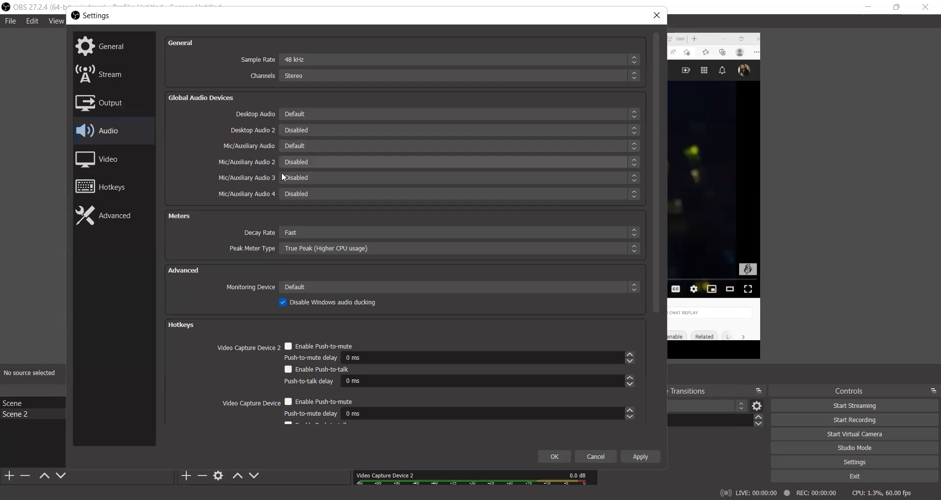
{"action": "scroll", "coordinate": [236, 331], "scroll_direction": "down", "scroll_amount": 5}
{"action": "scroll", "coordinate": [236, 331], "scroll_direction": "up", "scroll_amount": 5}
- Look through the Hotkeys, Advanced, Output and General settings, and close the settings window
{"action": "left_click", "coordinate": [118, 190]}
{"action": "left_click", "coordinate": [119, 211]}
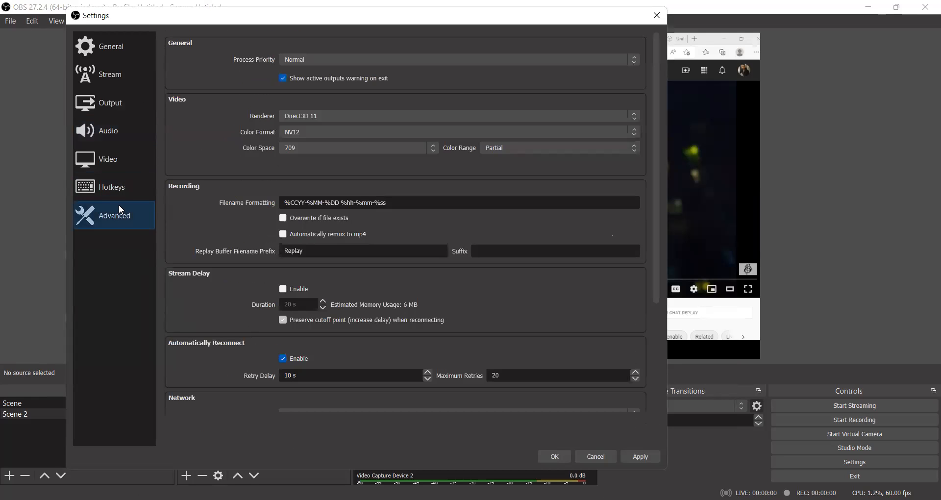
{"action": "left_click", "coordinate": [85, 102]}
{"action": "left_click", "coordinate": [113, 47]}
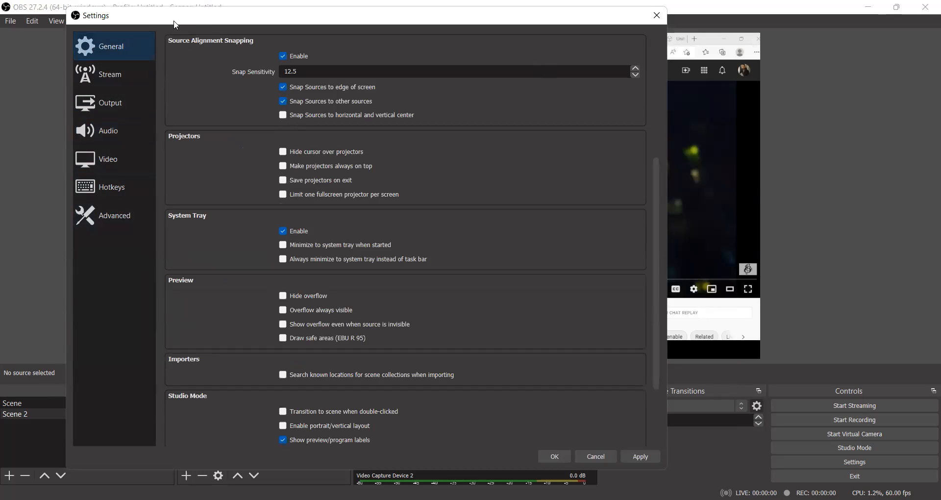
{"action": "left_click_drag", "start_coordinate": [175, 24], "coordinate": [148, 87]}
{"action": "left_click", "coordinate": [627, 86]}
{"action": "left_click", "coordinate": [366, 325]}
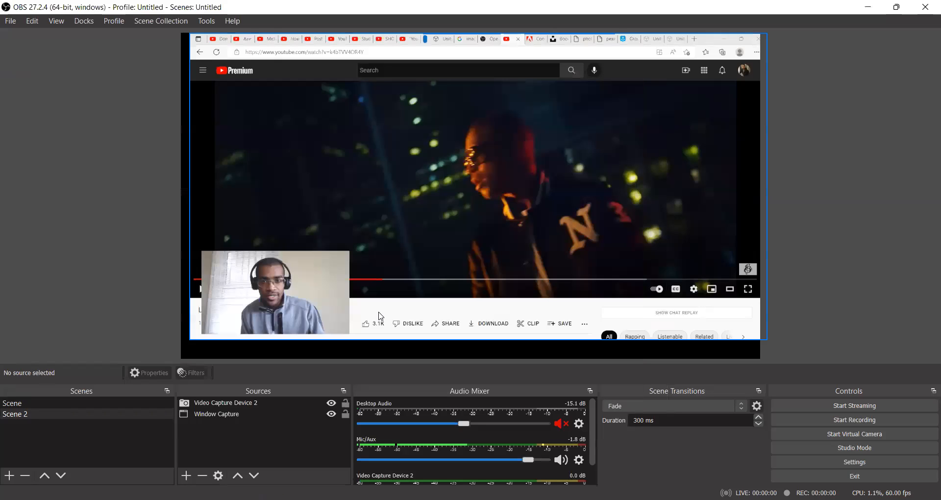